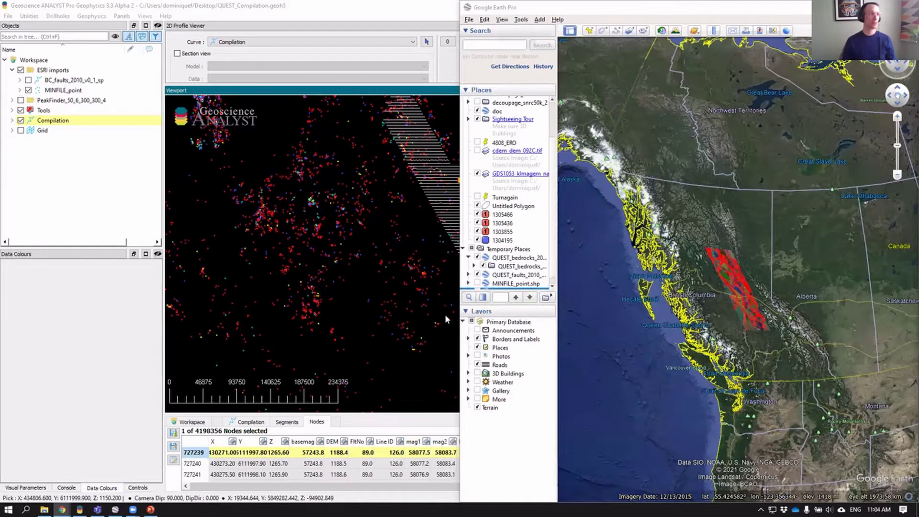
# - Widen the Google Earth Pro window and examine the QUEST bedrock and fault area in central British Columbia
pyautogui.click(456, 311)
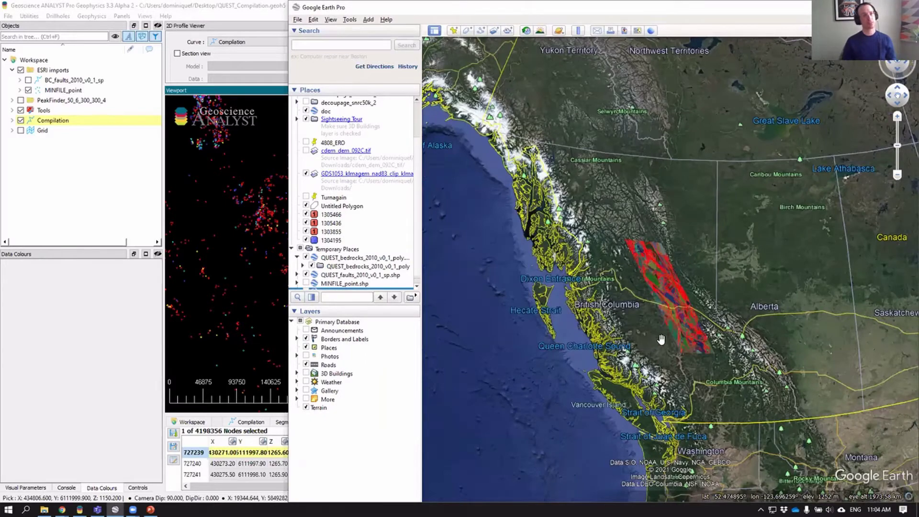
pyautogui.scroll(2, 690, 404)
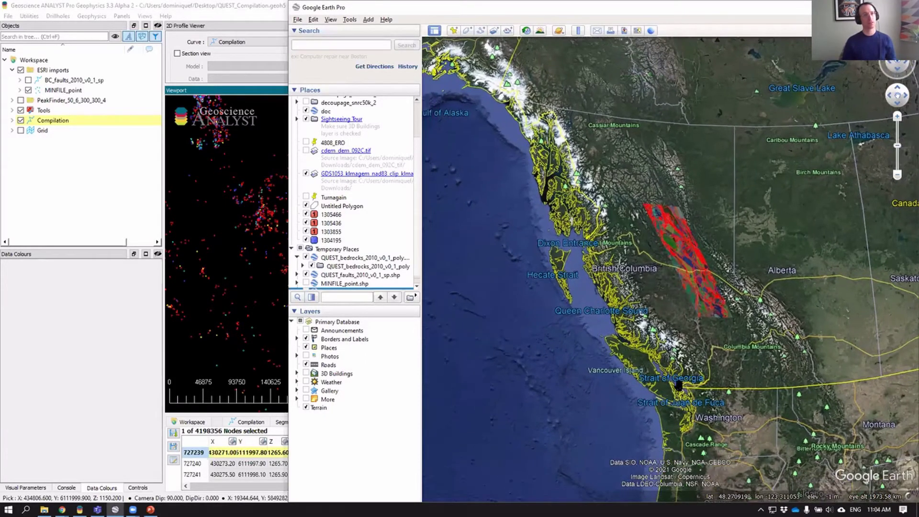
pyautogui.scroll(2, 679, 383)
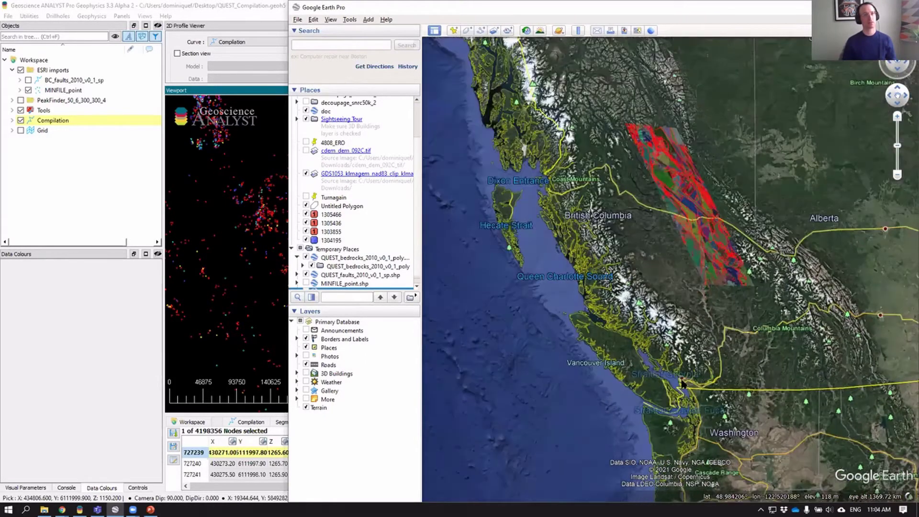
pyautogui.scroll(-3, 665, 301)
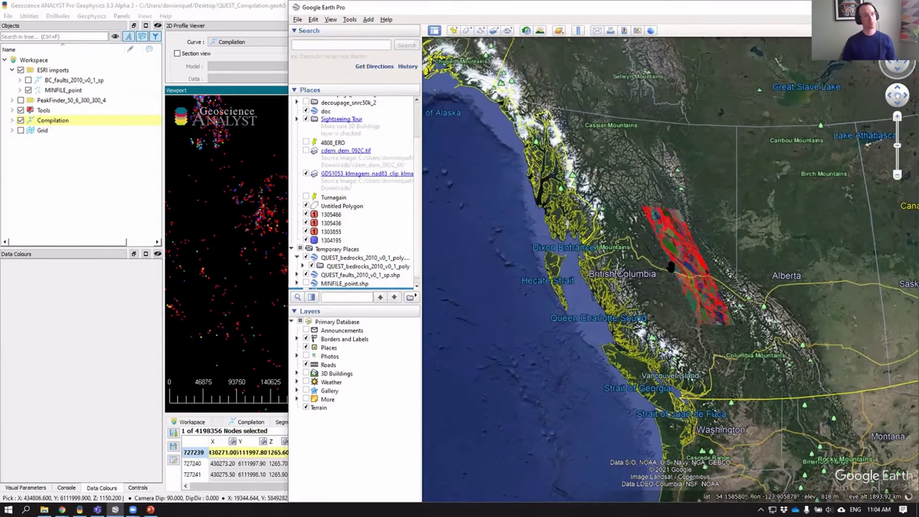
pyautogui.scroll(2, 668, 273)
pyautogui.scroll(3, 666, 277)
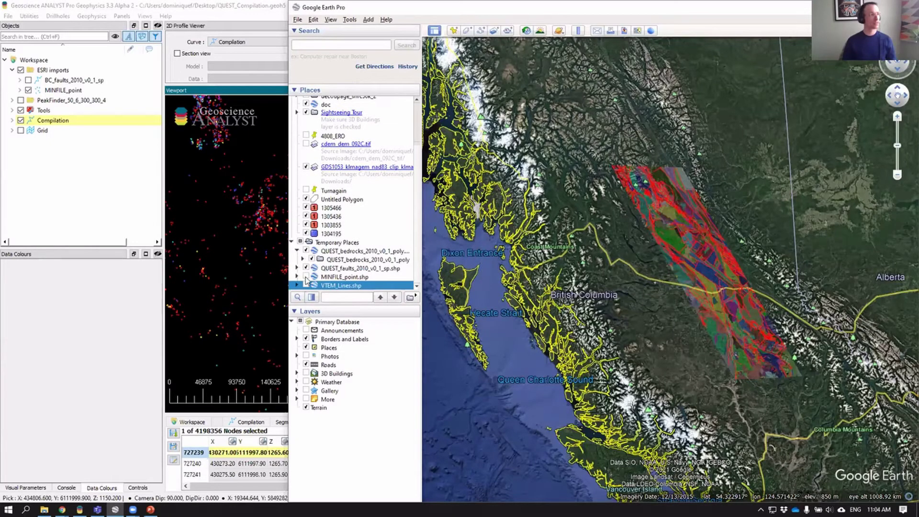
# - Show the MINFILE_point.shp layer, inspect the mineral occurrences over the QUEST bedrock area, and hide the layer again
pyautogui.click(306, 277)
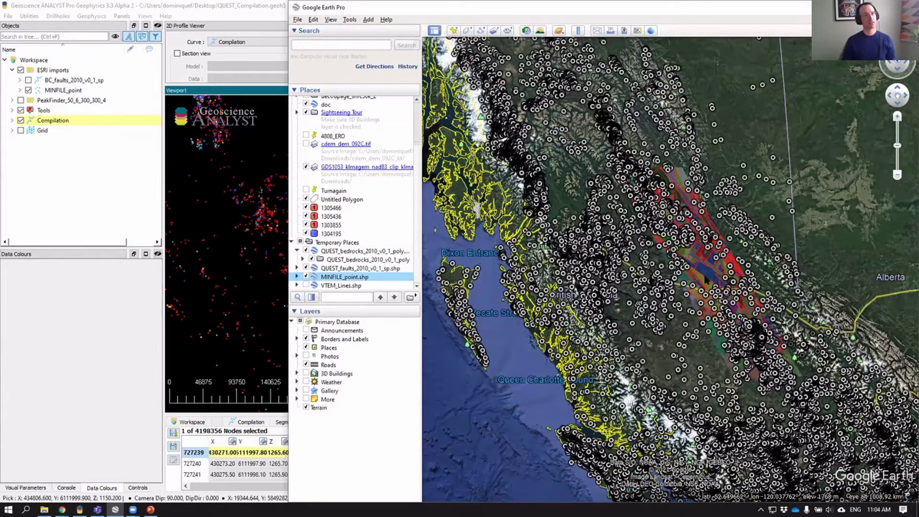
pyautogui.scroll(3, 641, 225)
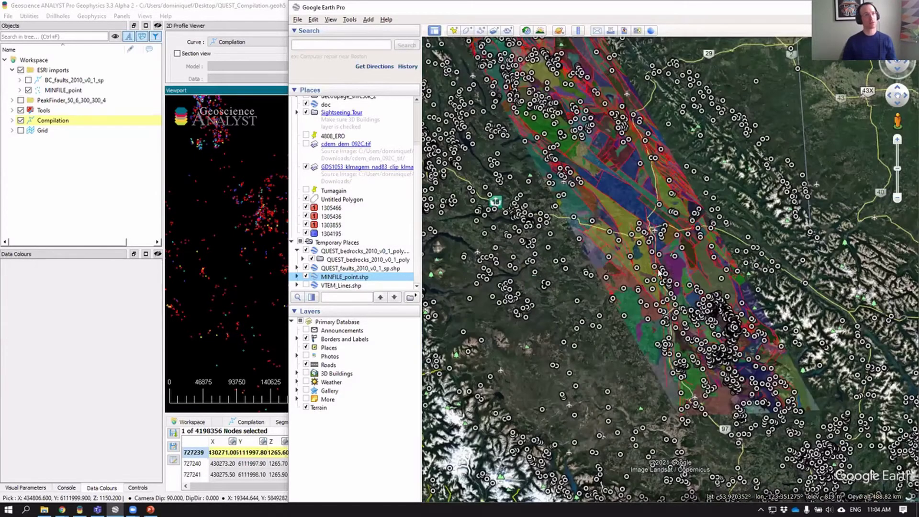
pyautogui.scroll(2, 616, 176)
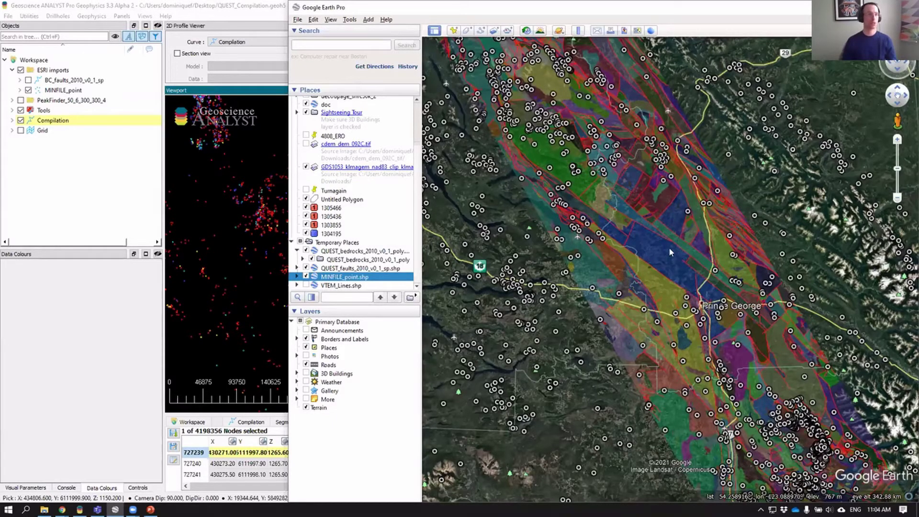
pyautogui.scroll(-3, 658, 233)
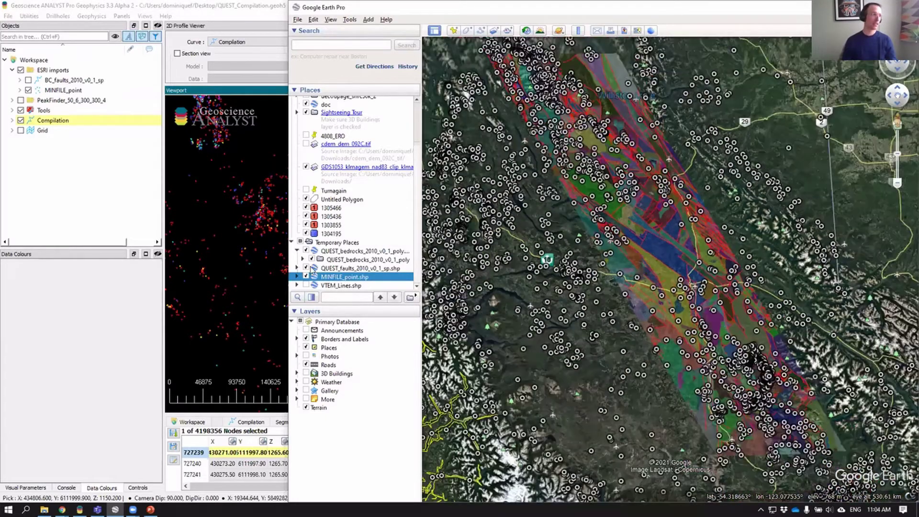
pyautogui.click(306, 277)
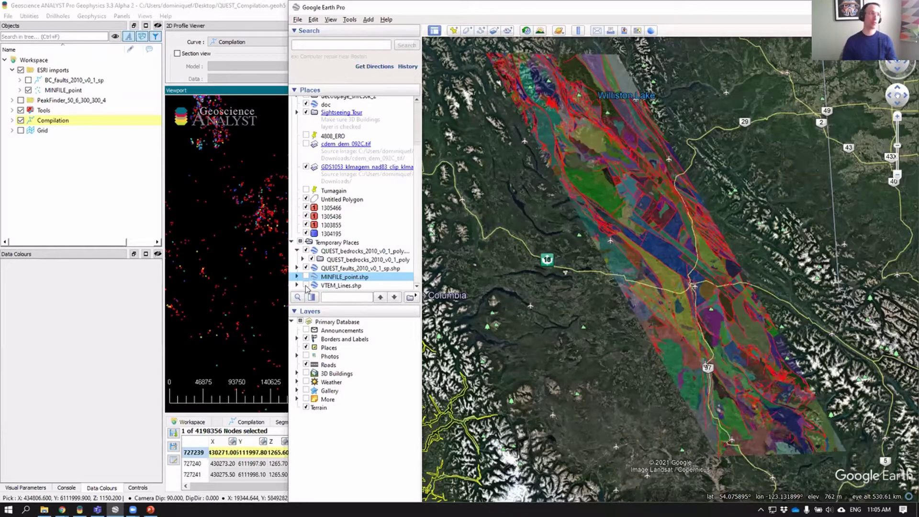
# - Show the VTEM_Lines.shp layer and examine the flight lines across the QUEST bedrock area from several angles
pyautogui.click(306, 286)
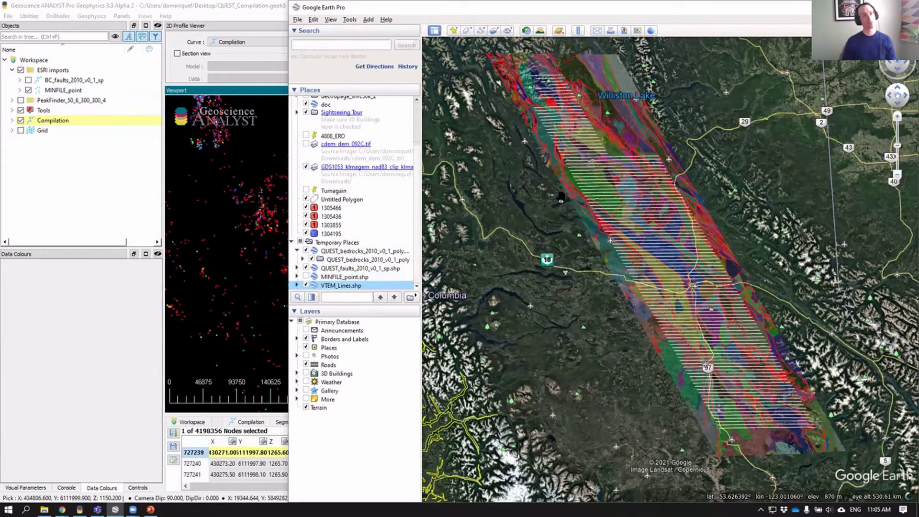
pyautogui.scroll(3, 697, 264)
pyautogui.scroll(-2, 687, 257)
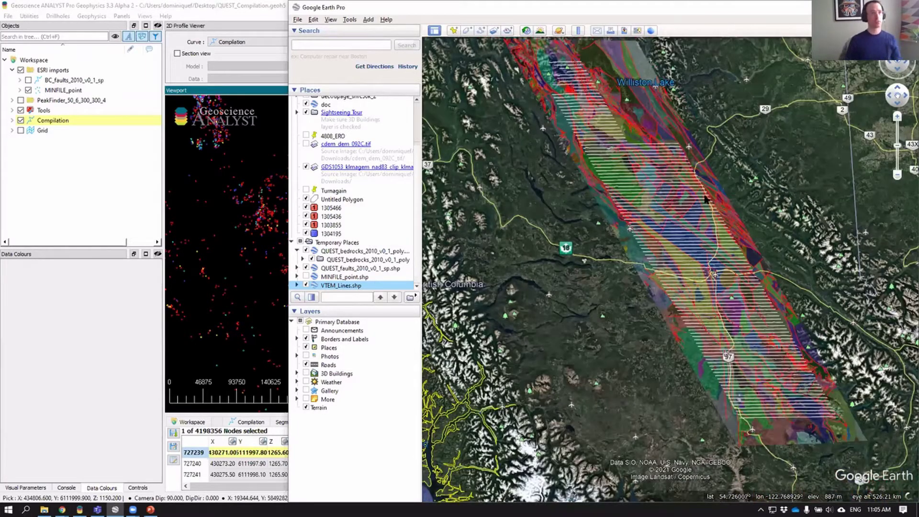
pyautogui.moveTo(660, 246); pyautogui.dragTo(729, 305)
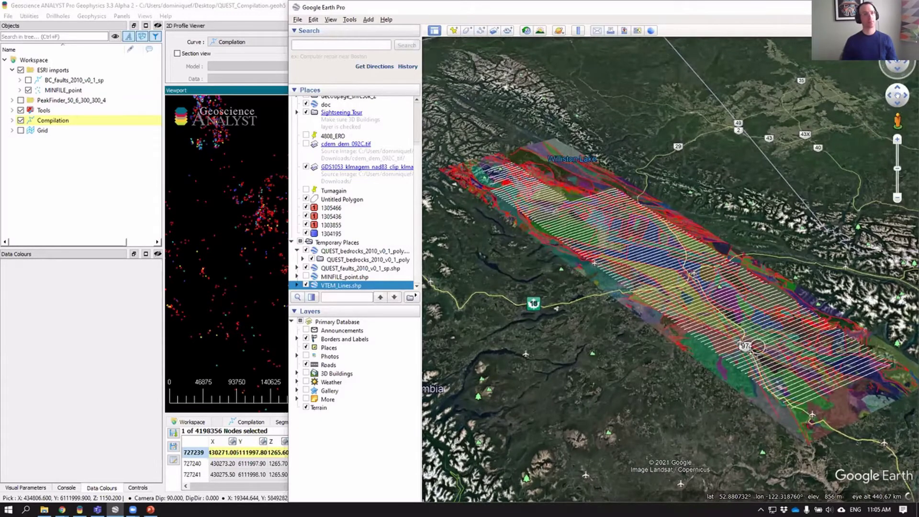
pyautogui.moveTo(701, 295); pyautogui.dragTo(728, 224)
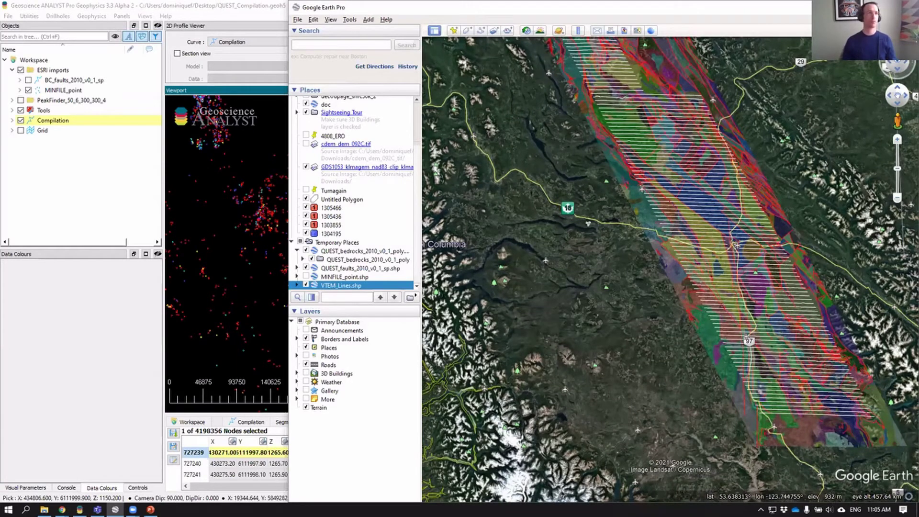
# - Switch to the Geoscience BC QUEST web page, look through the geophysical survey downloads and EM databases, and return to Geoscience ANALYST
pyautogui.click(114, 510)
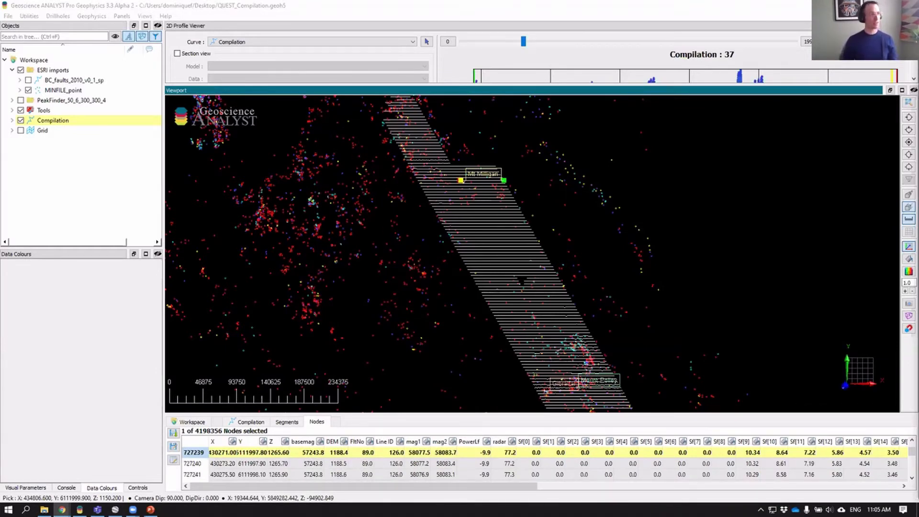
pyautogui.scroll(-2, 349, 314)
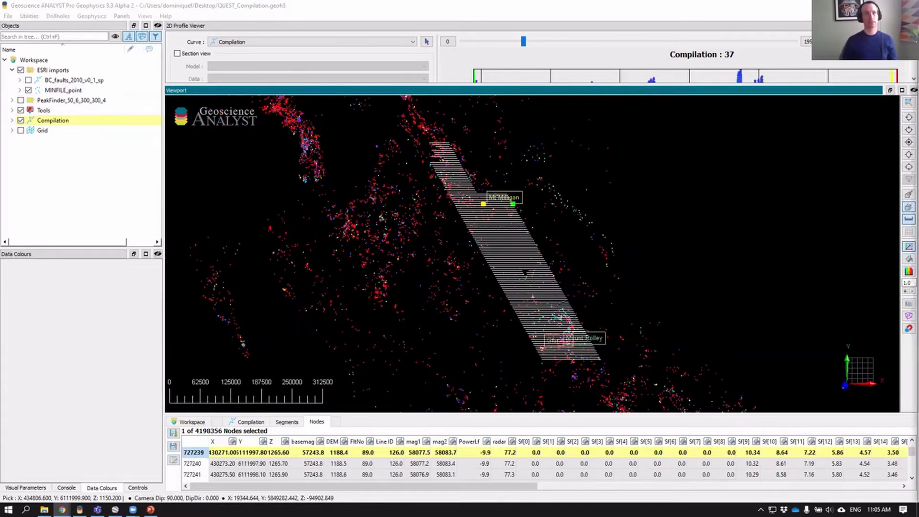
pyautogui.hotkey('alt', 'Tab')
pyautogui.scroll(-10, 459, 168)
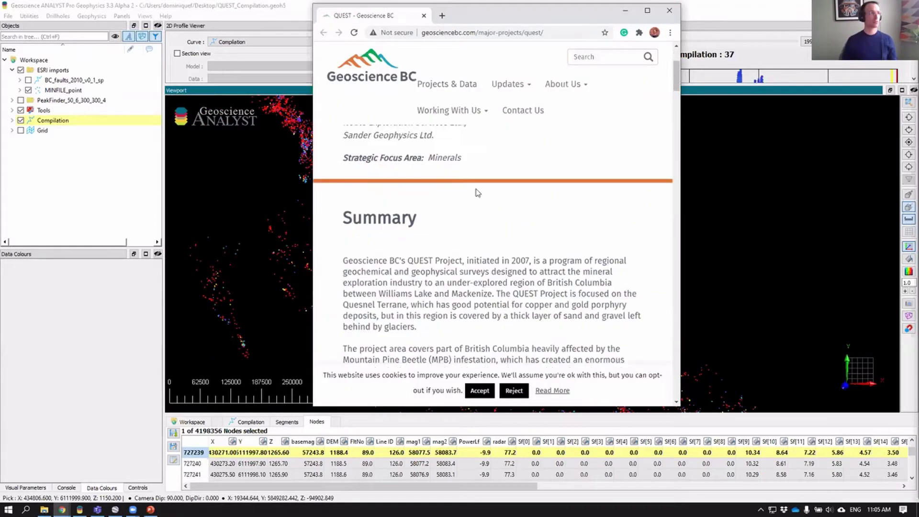
pyautogui.scroll(-10, 578, 179)
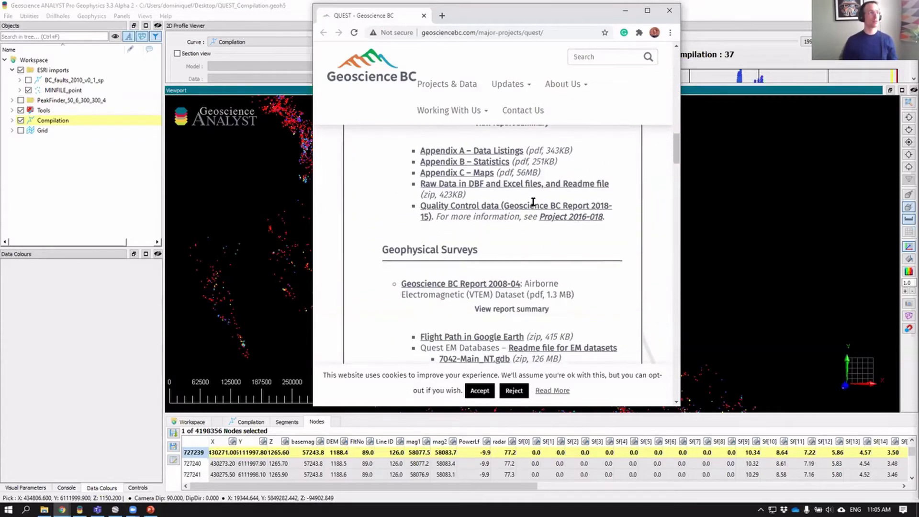
pyautogui.scroll(-3, 530, 204)
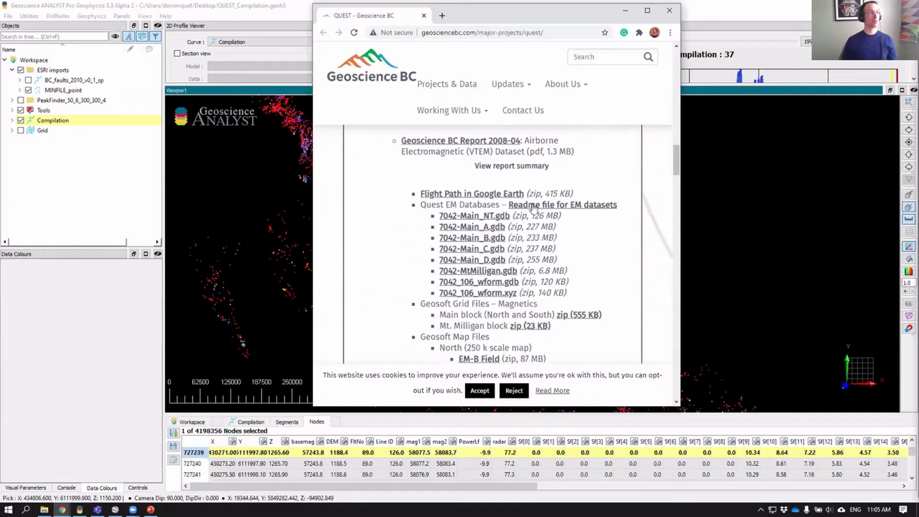
pyautogui.click(626, 10)
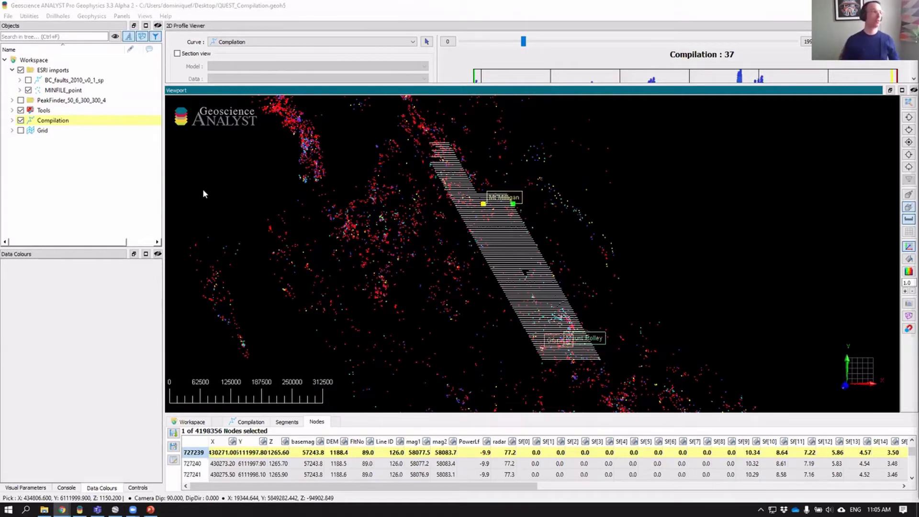
# - Examine the survey lines in 3D around Mt Milligan and along the block towards Mount Polley
pyautogui.scroll(2, 516, 283)
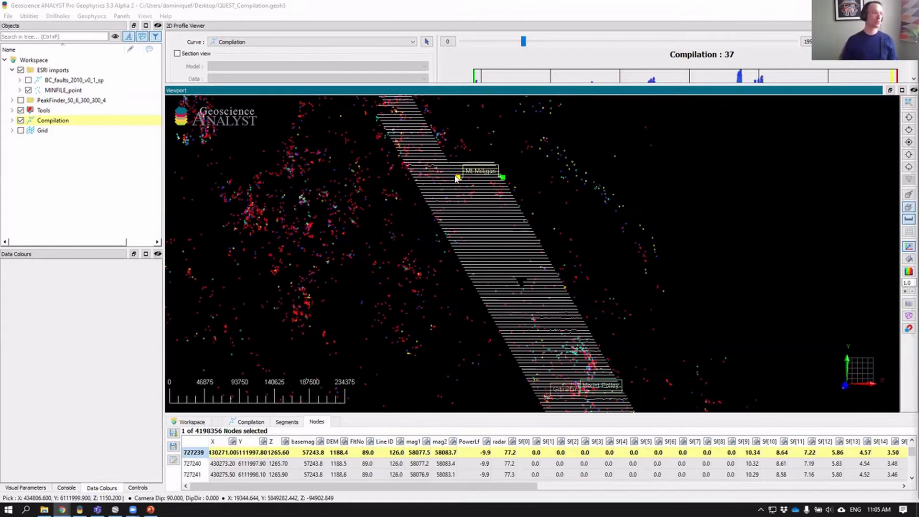
pyautogui.scroll(5, 331, 173)
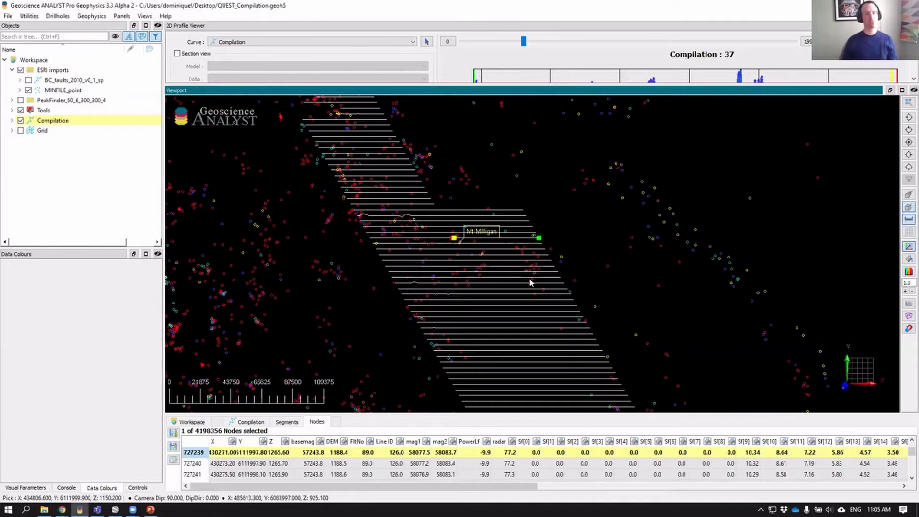
pyautogui.moveTo(521, 308); pyautogui.dragTo(484, 182)
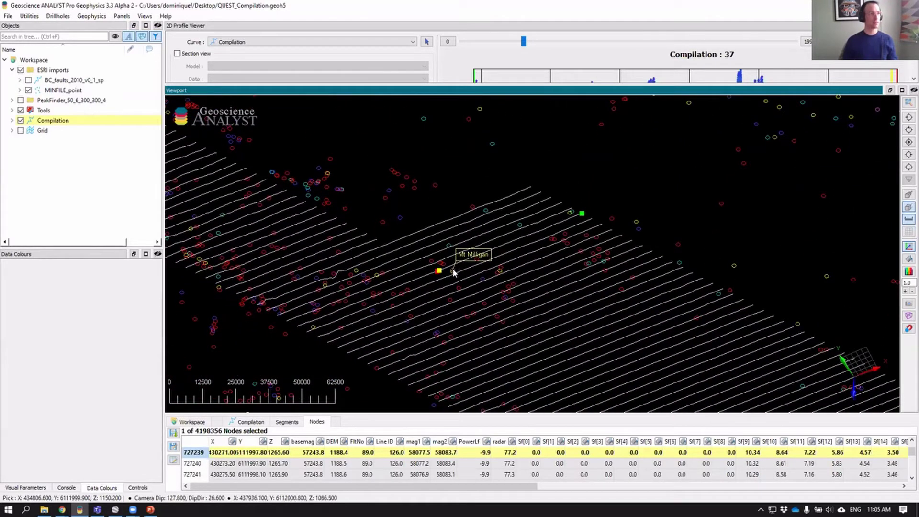
pyautogui.scroll(-6, 547, 302)
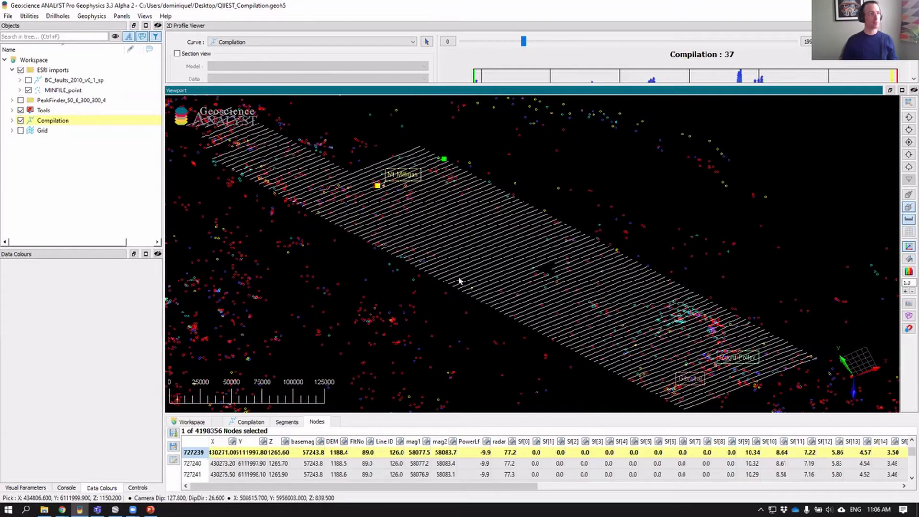
pyautogui.scroll(1, 642, 309)
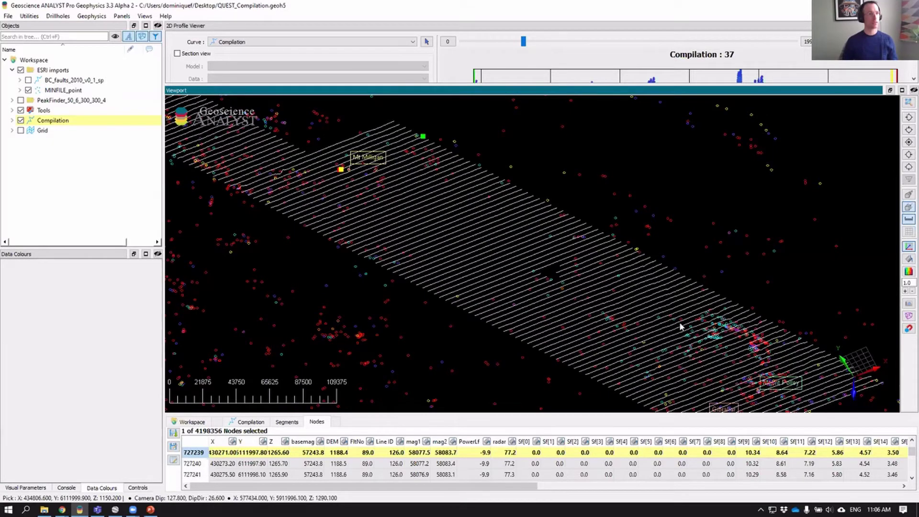
pyautogui.moveTo(462, 256); pyautogui.dragTo(531, 161)
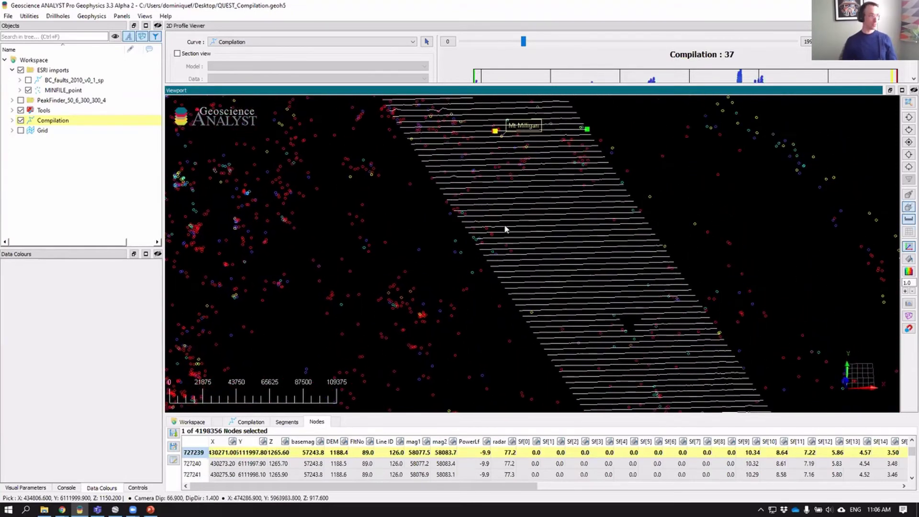
pyautogui.moveTo(567, 248); pyautogui.dragTo(534, 178)
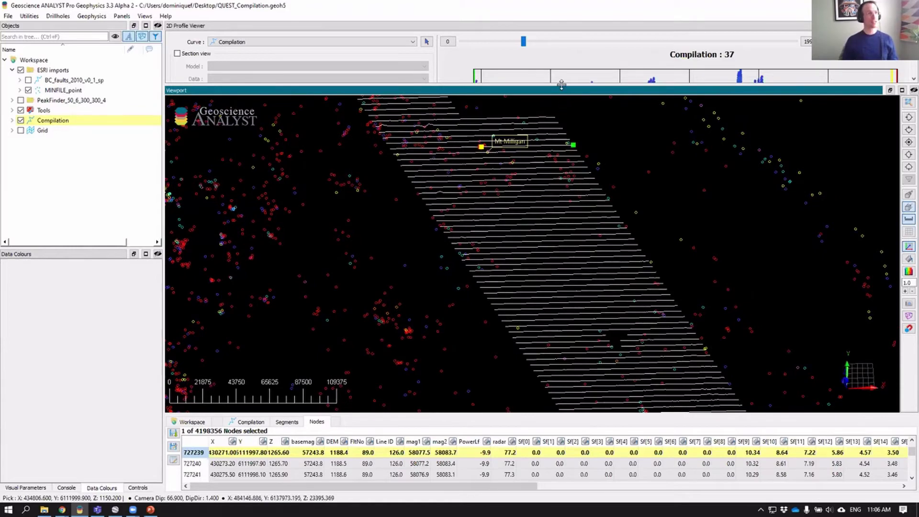
# - Enlarge the 2D Profile Viewer to show the full profile graph and data channel range, keeping the viewport on Mt Milligan
pyautogui.moveTo(561, 85); pyautogui.dragTo(570, 278)
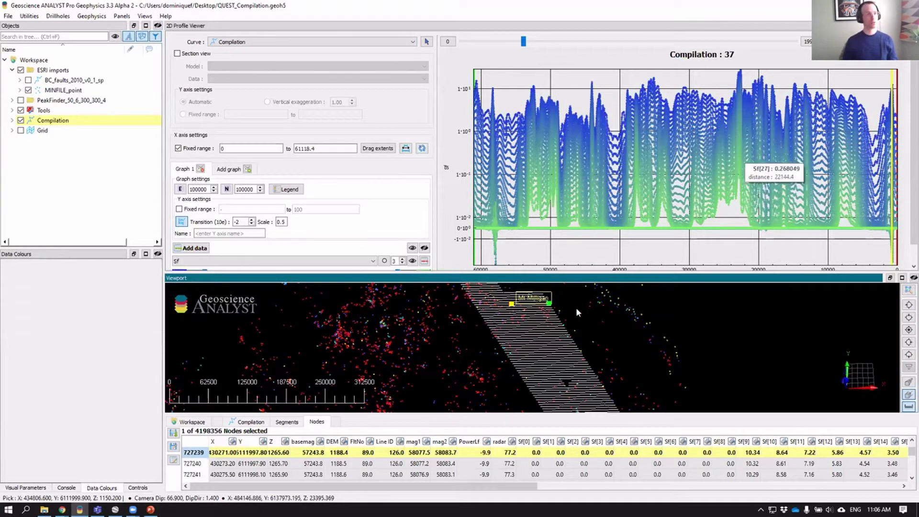
pyautogui.scroll(8, 577, 311)
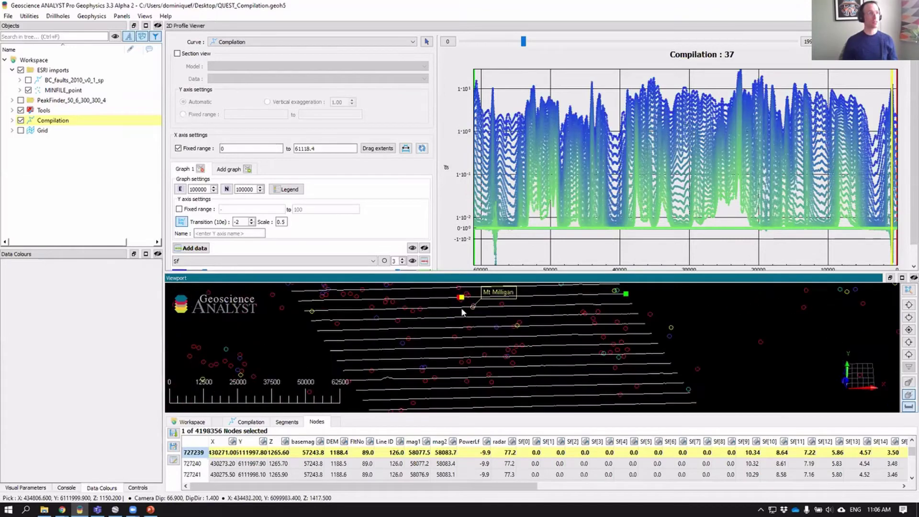
pyautogui.scroll(3, 463, 312)
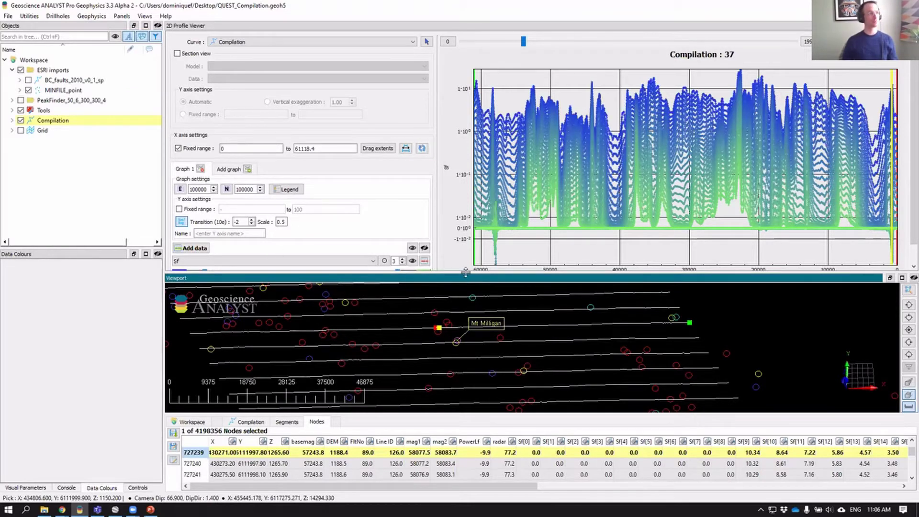
pyautogui.moveTo(465, 273); pyautogui.dragTo(465, 305)
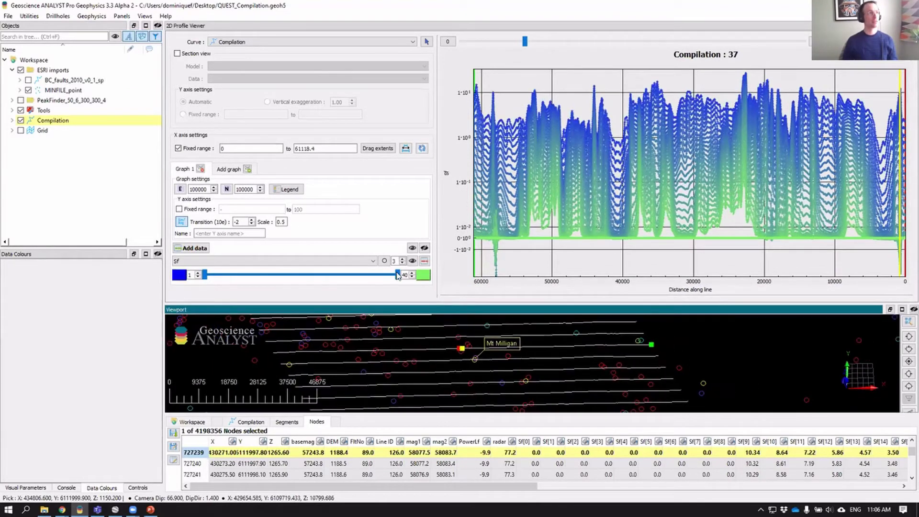
# - Reduce the upper limit of the plotted Sf channels to 18, raise it to 32, and restore it to 40
pyautogui.moveTo(387, 280); pyautogui.dragTo(305, 277)
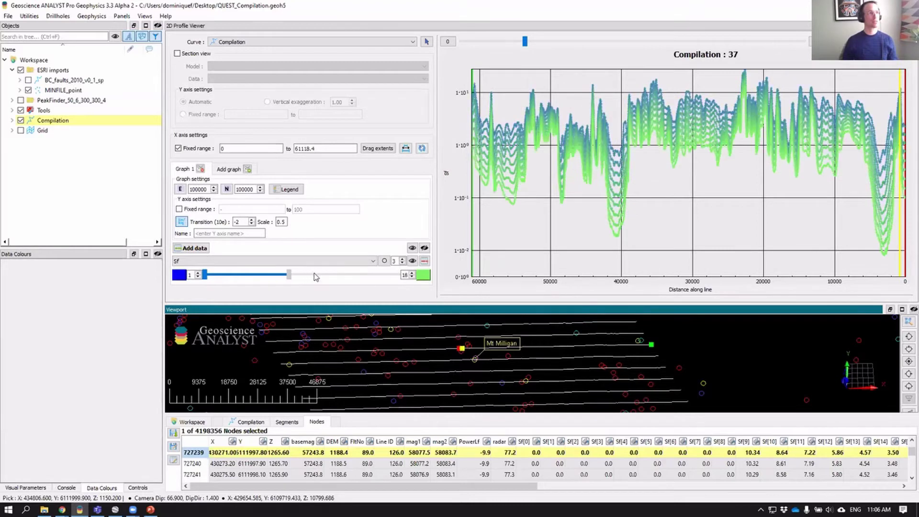
pyautogui.click(364, 281)
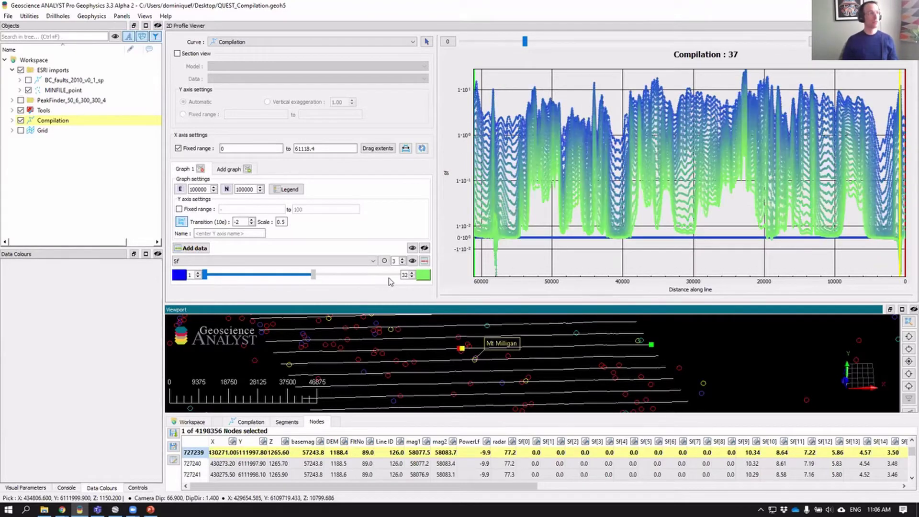
pyautogui.click(389, 277)
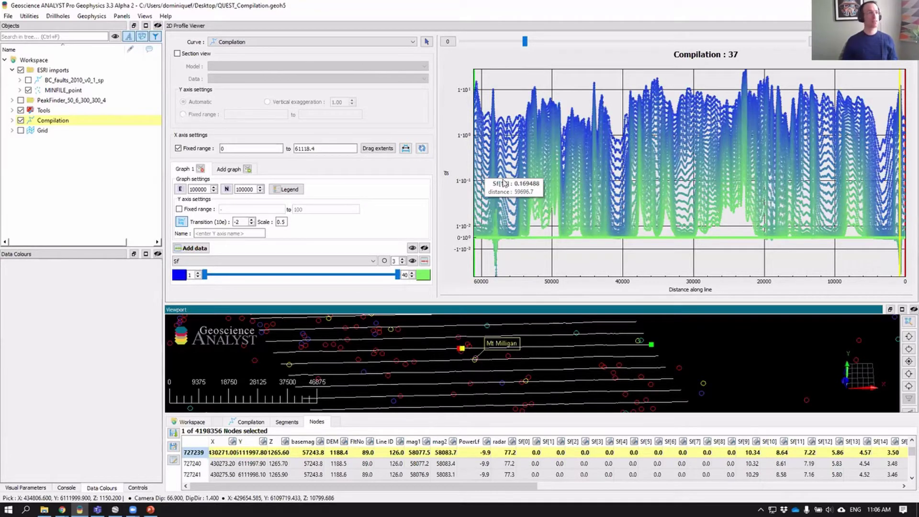
# - Narrow the profile's X axis to the anomaly near the line's start, with a fixed range of 5414 to -109
pyautogui.click(391, 149)
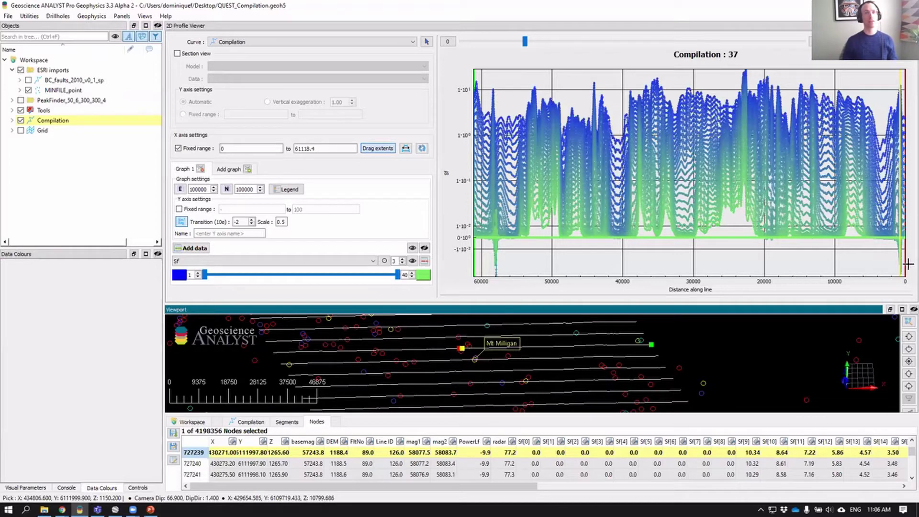
pyautogui.moveTo(908, 263); pyautogui.dragTo(802, 199)
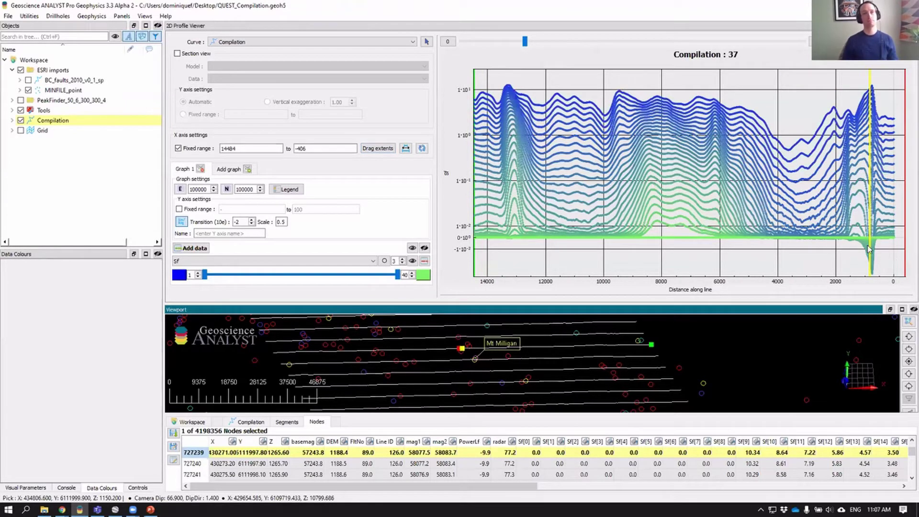
pyautogui.moveTo(871, 247)
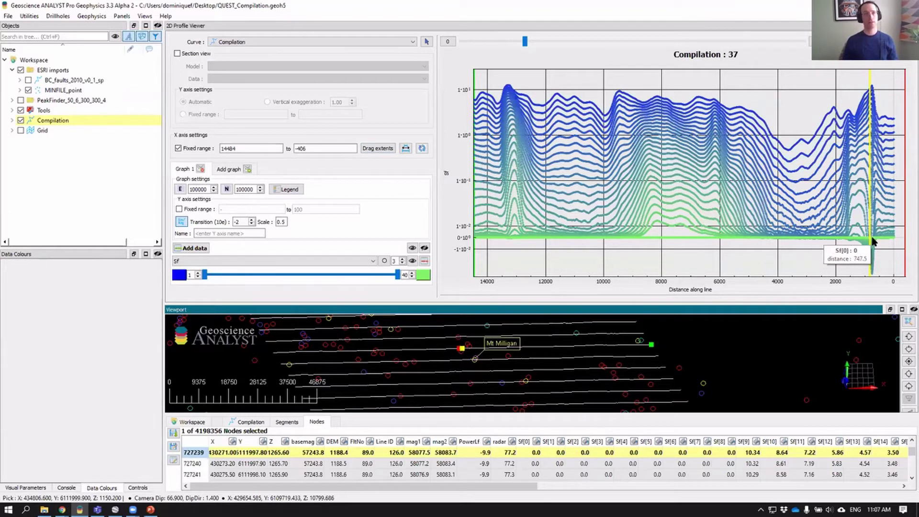
pyautogui.click(872, 242)
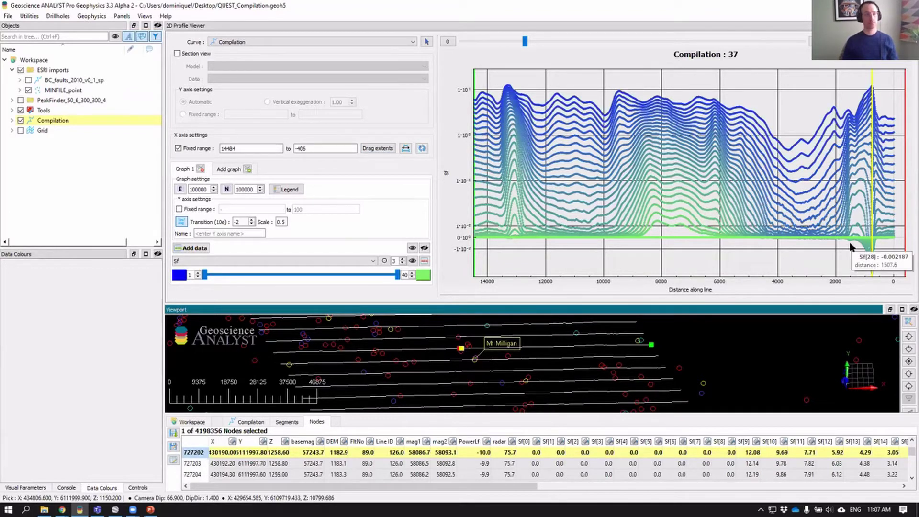
pyautogui.click(378, 148)
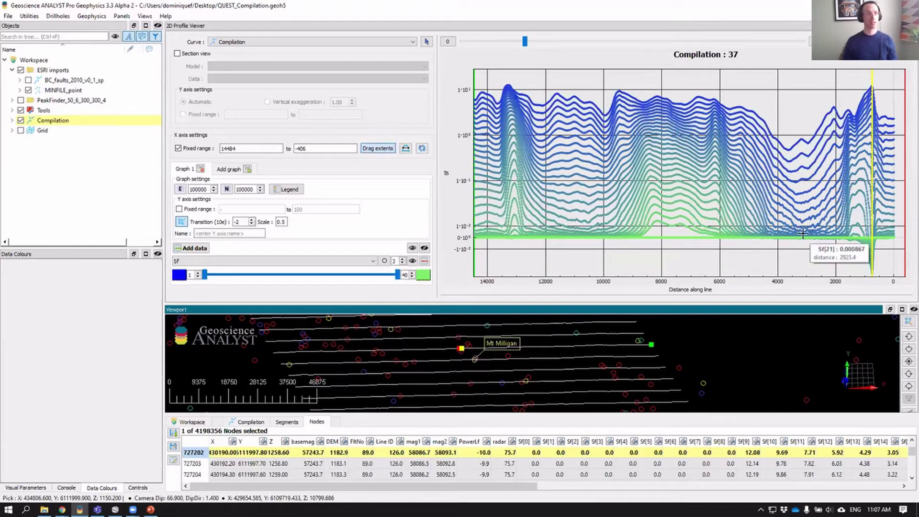
pyautogui.moveTo(738, 207); pyautogui.dragTo(898, 270)
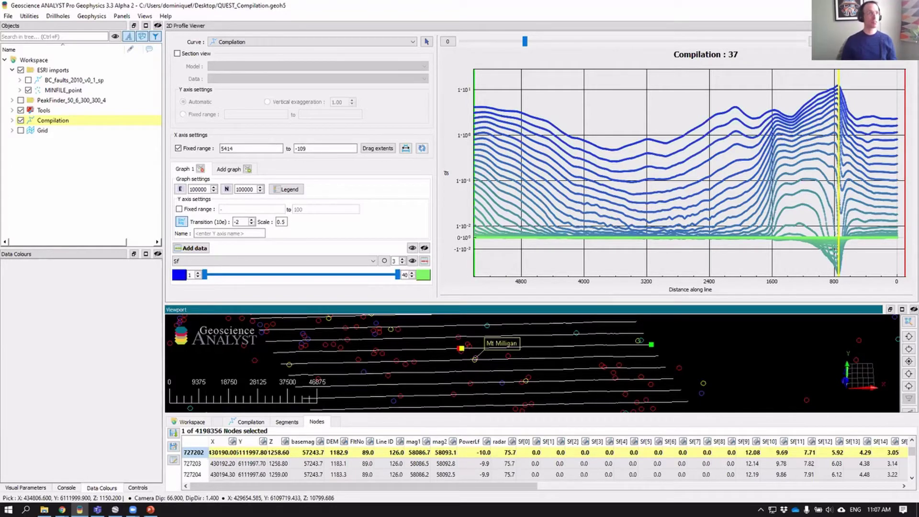
# - Switch to the mirageoscience-apps folder in File Explorer and launch Start_applications.bat
pyautogui.press('super+d')
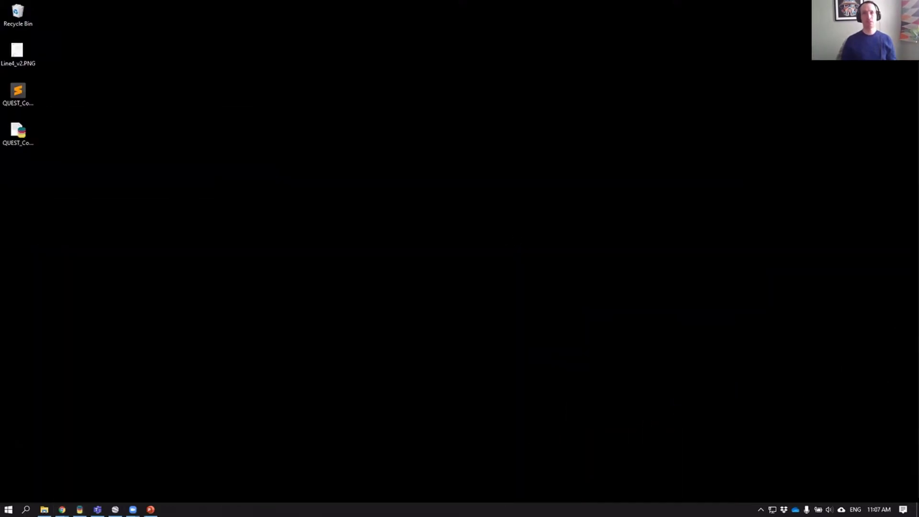
pyautogui.hotkey('alt', 'Tab')
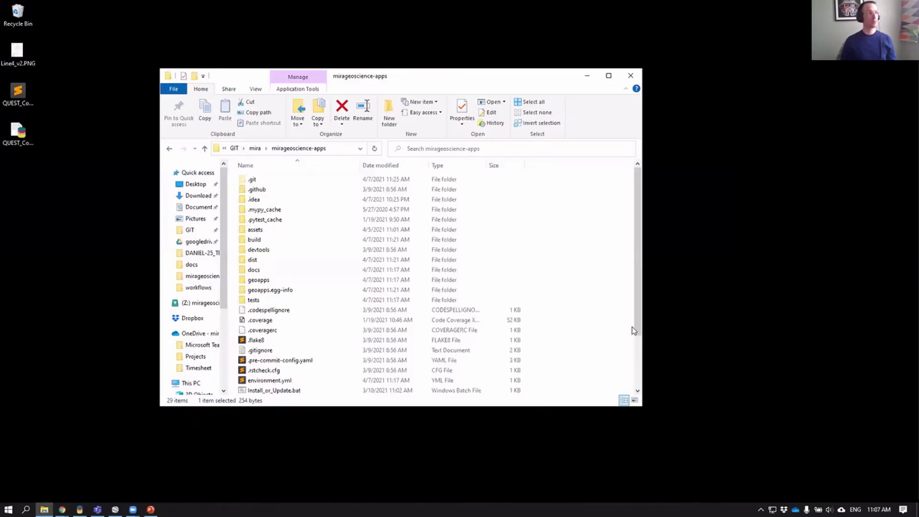
pyautogui.scroll(-3, 546, 274)
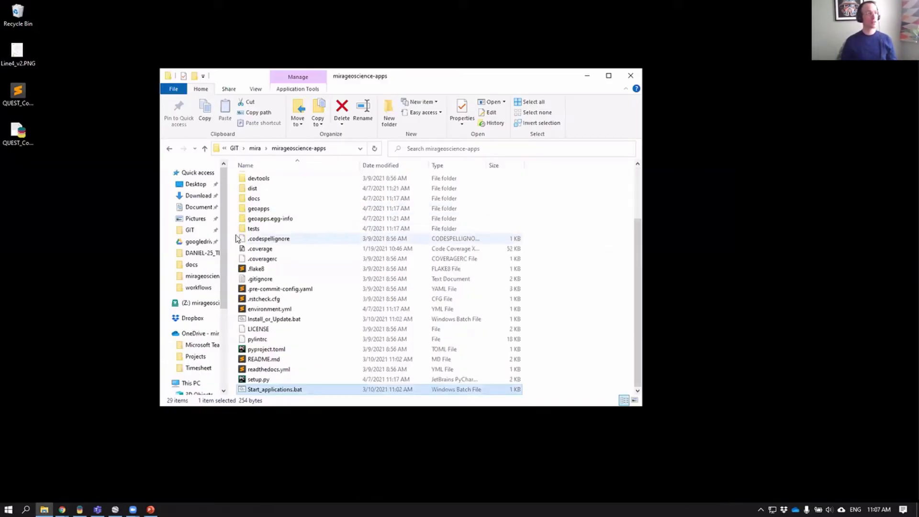
pyautogui.scroll(2, 261, 215)
pyautogui.scroll(-2, 267, 265)
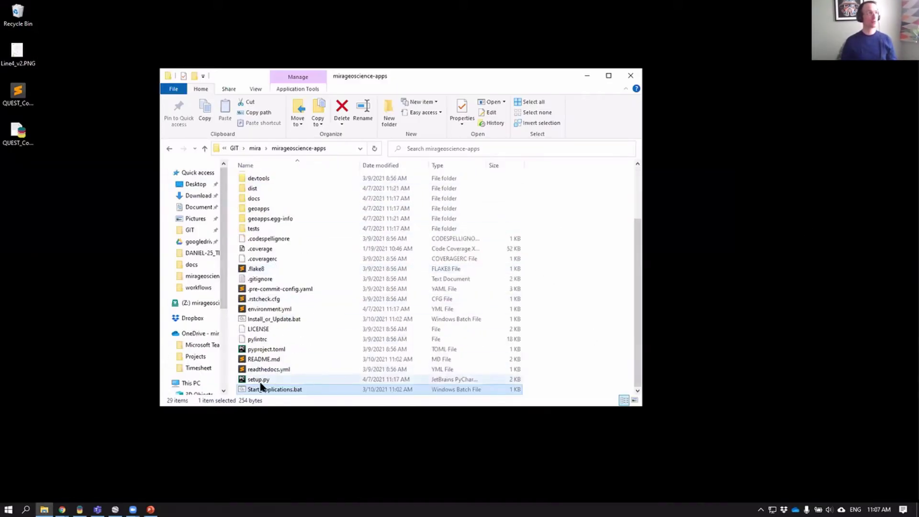
pyautogui.click(264, 319)
pyautogui.doubleClick(268, 390)
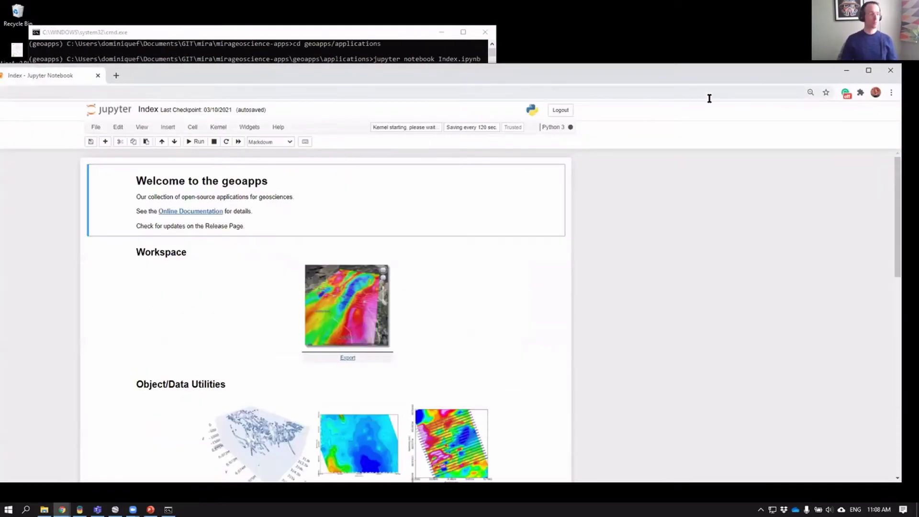
# - Dock the geoapps index page on one half of the screen and open the Peak Finder application
pyautogui.press('super+Right')
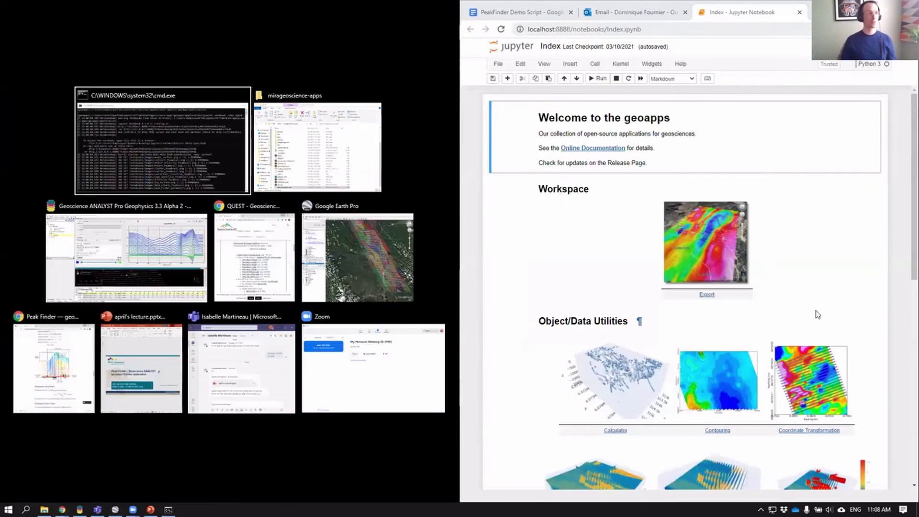
pyautogui.click(733, 285)
pyautogui.scroll(-4, 786, 268)
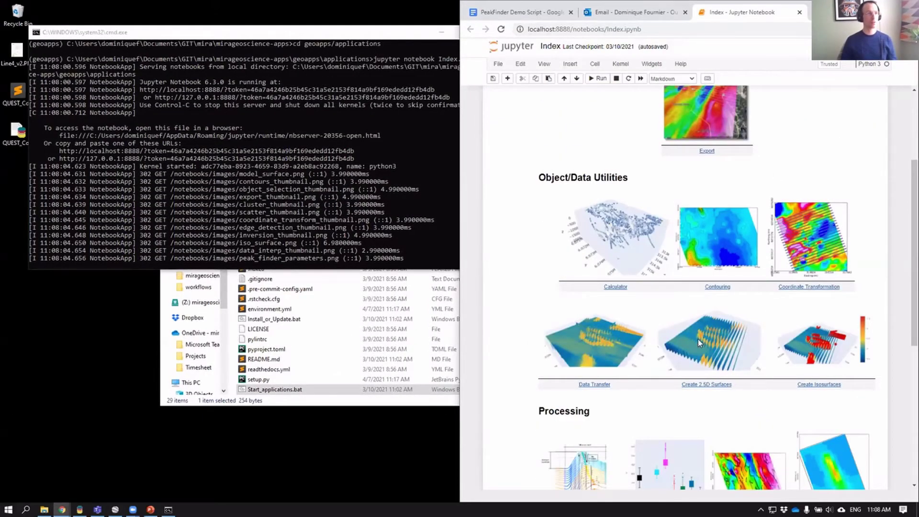
pyautogui.scroll(-2, 639, 147)
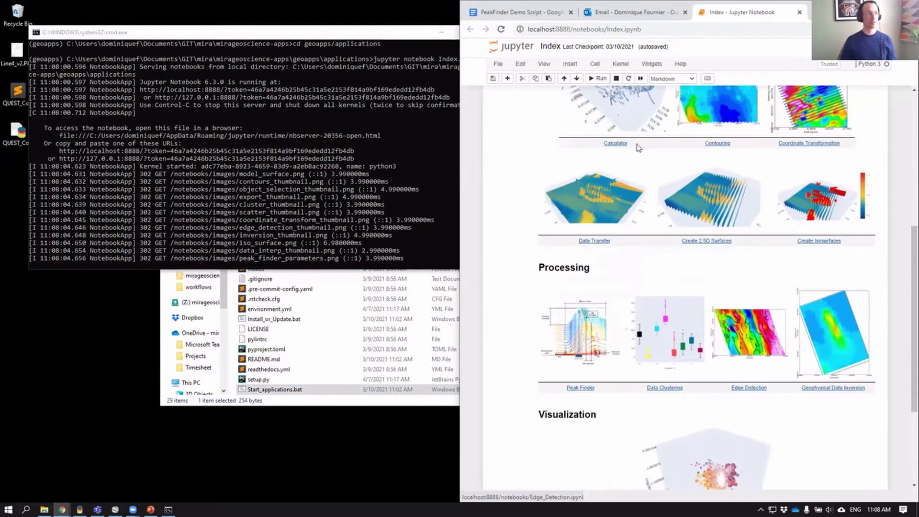
pyautogui.click(582, 348)
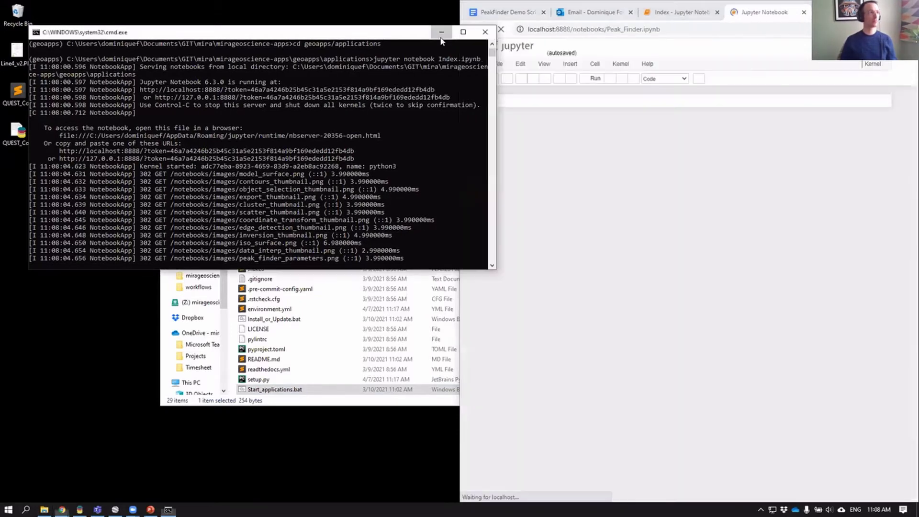
# - Minimize the console and file windows, and run the PeakFinder code cell in the notebook
pyautogui.click(442, 32)
pyautogui.click(415, 97)
pyautogui.click(572, 76)
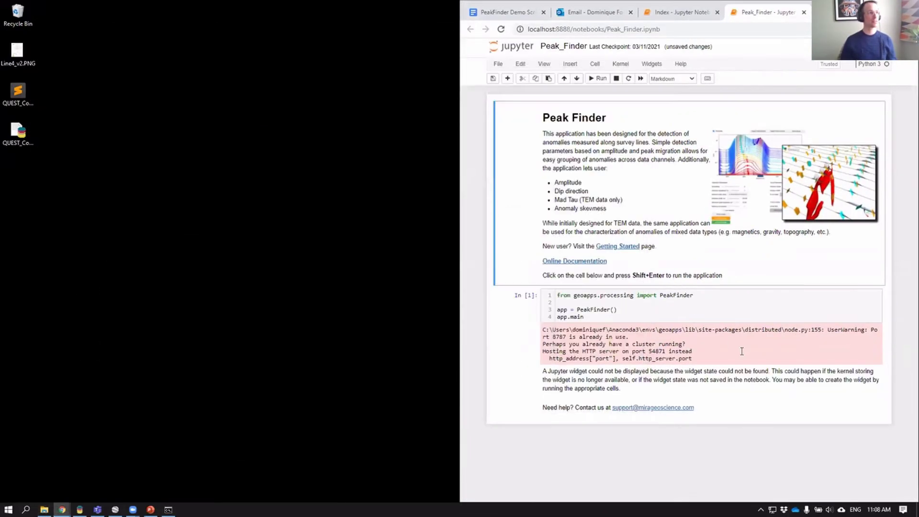
pyautogui.click(625, 309)
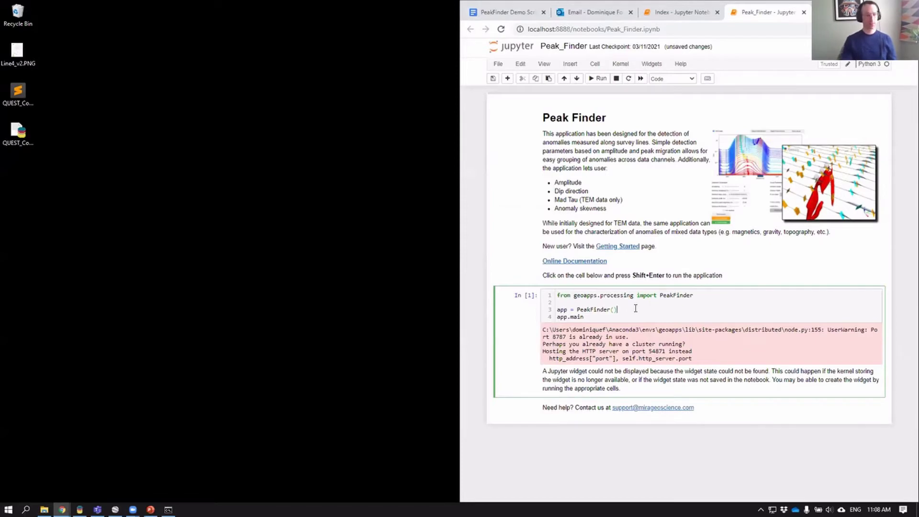
pyautogui.hotkey('shift', 'Return')
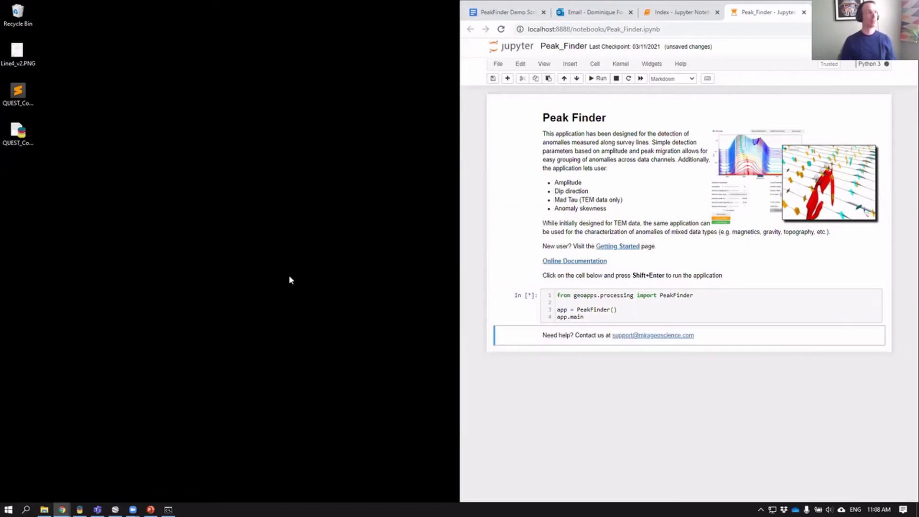
# - Place Geoscience ANALYST beside the notebook and look through Peak Finder's data selection, profile plot and detection parameters
pyautogui.click(80, 510)
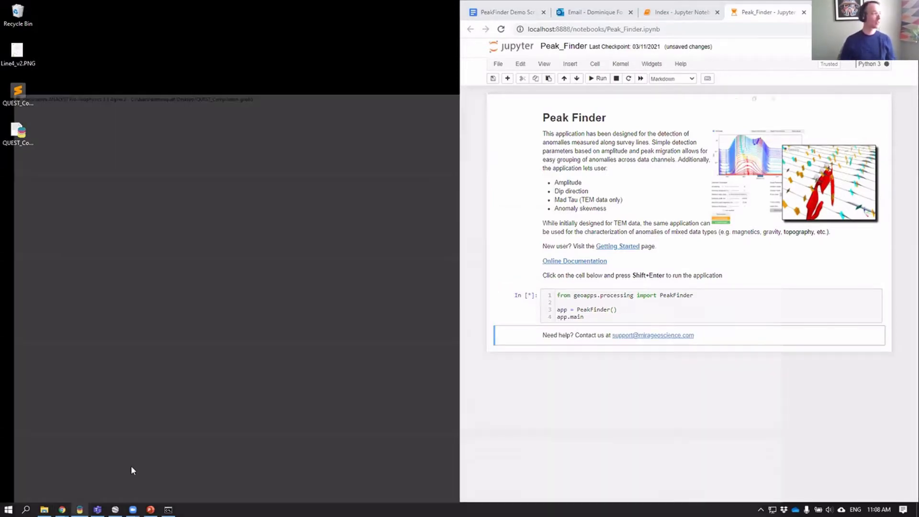
pyautogui.press('super+Left')
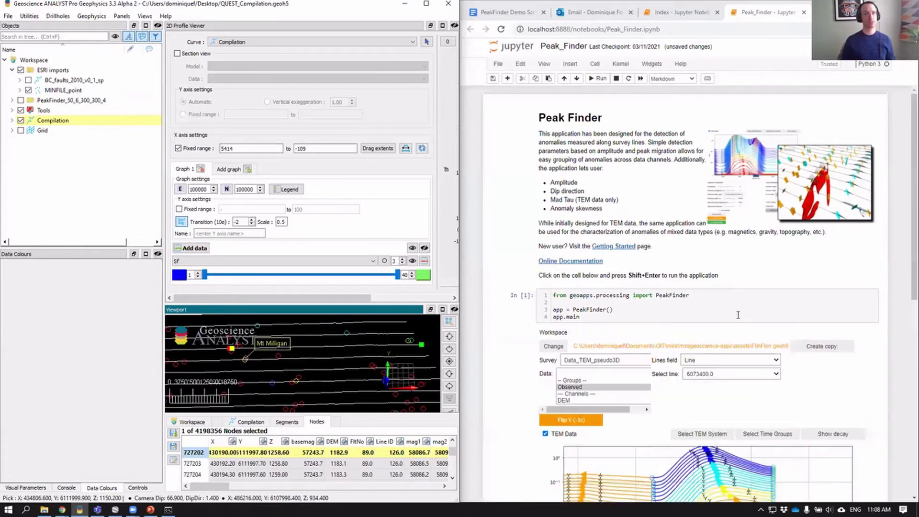
pyautogui.scroll(-2, 872, 386)
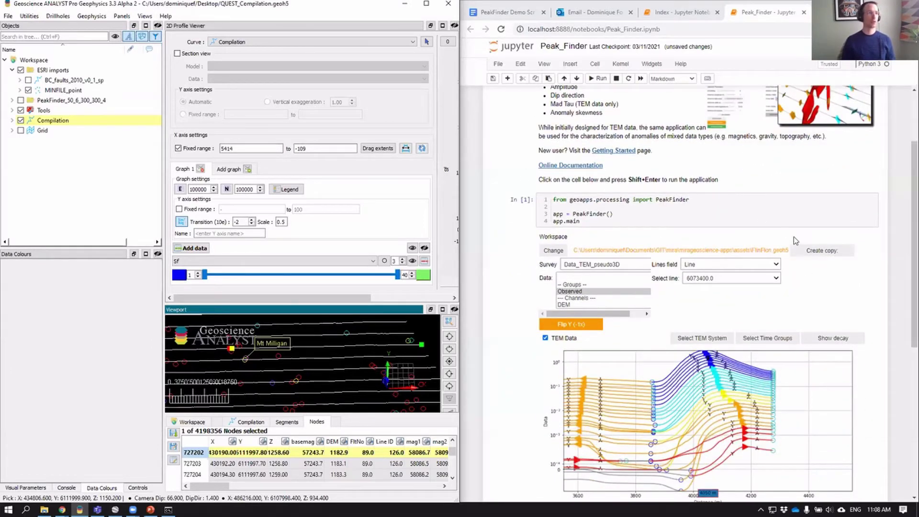
pyautogui.scroll(-2, 794, 237)
pyautogui.scroll(2, 658, 174)
pyautogui.scroll(-2, 809, 426)
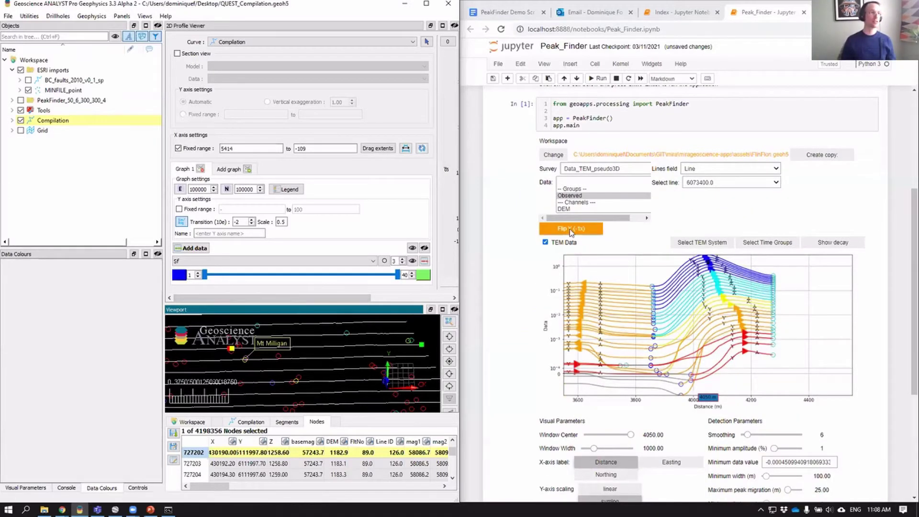
# - Minimize Geoscience ANALYST and change the Peak Finder workspace to QUEST_Compilation.geoh5 on the Desktop
pyautogui.click(404, 3)
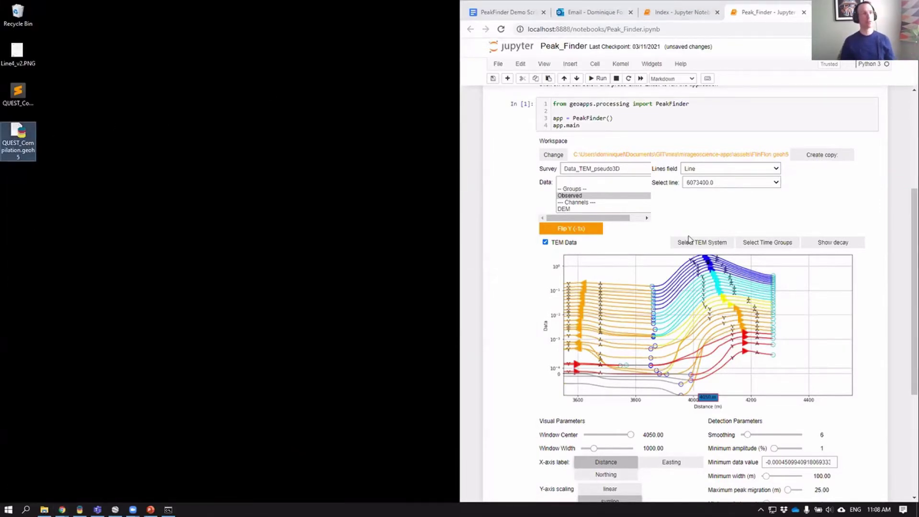
pyautogui.click(550, 150)
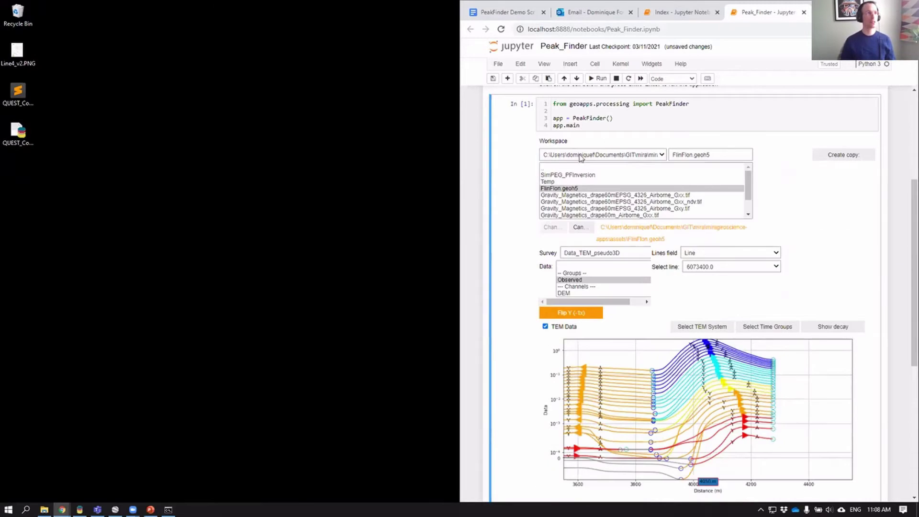
pyautogui.click(601, 155)
pyautogui.click(596, 201)
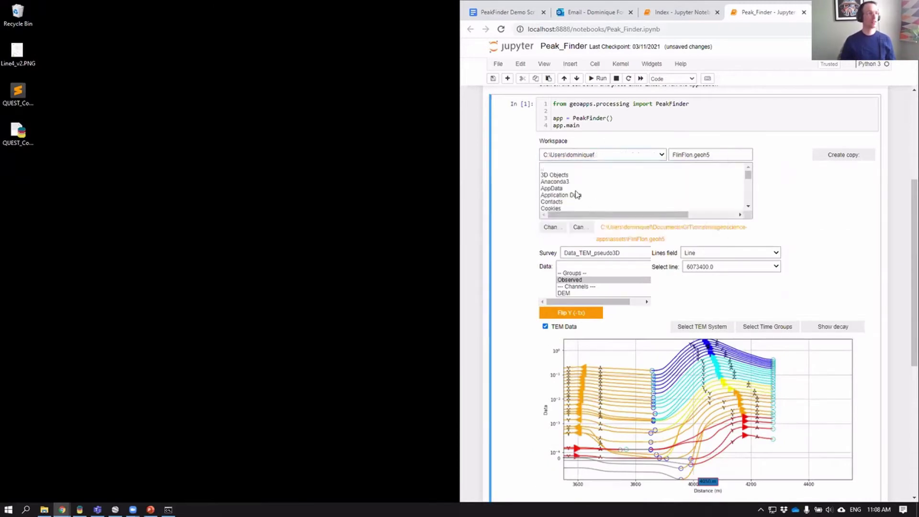
pyautogui.click(552, 174)
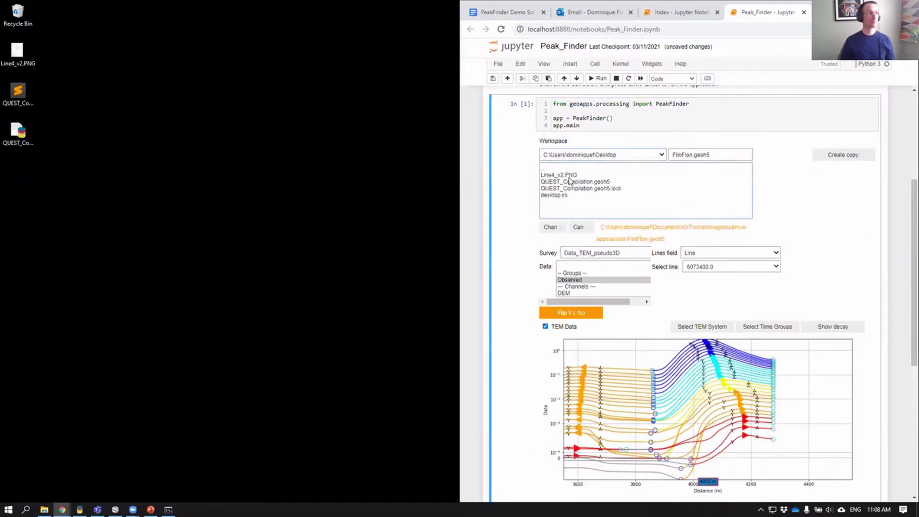
pyautogui.click(570, 175)
pyautogui.click(572, 182)
pyautogui.click(550, 227)
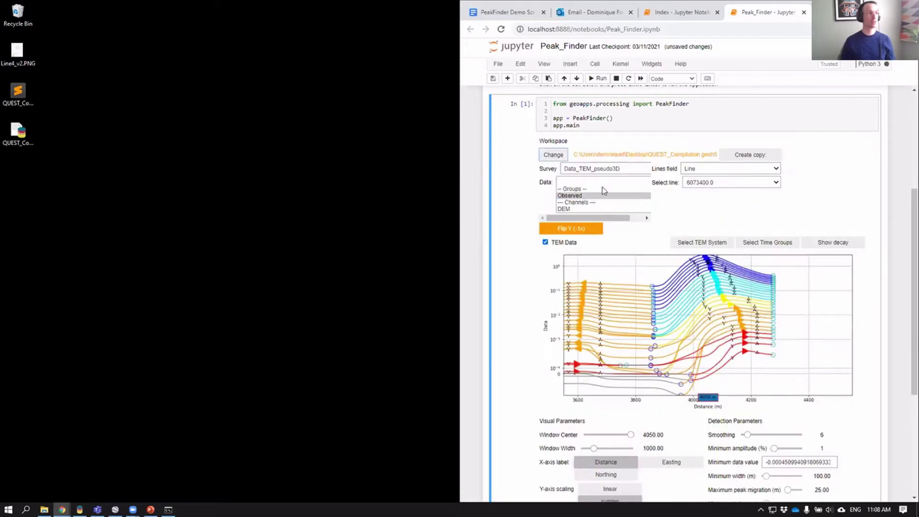
# - Choose the Compilation survey with the Sf data group, and check the list of selectable lines
pyautogui.click(610, 169)
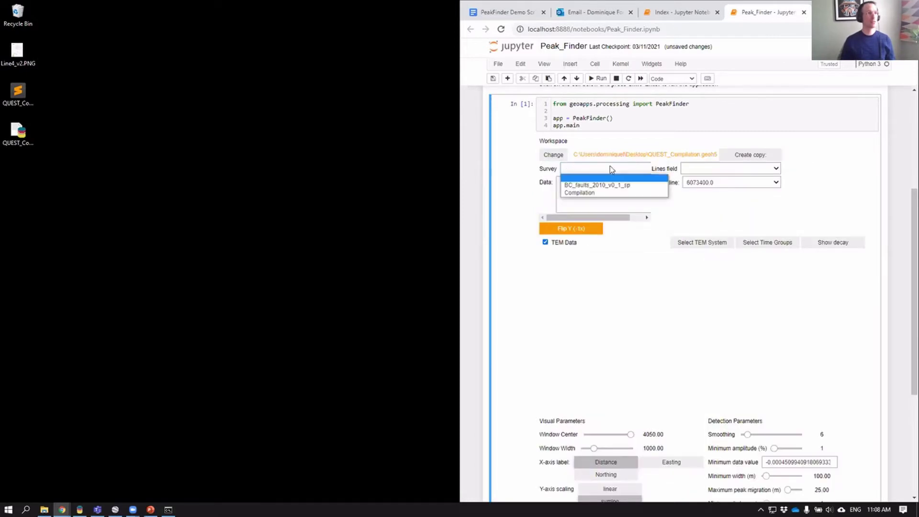
pyautogui.click(584, 194)
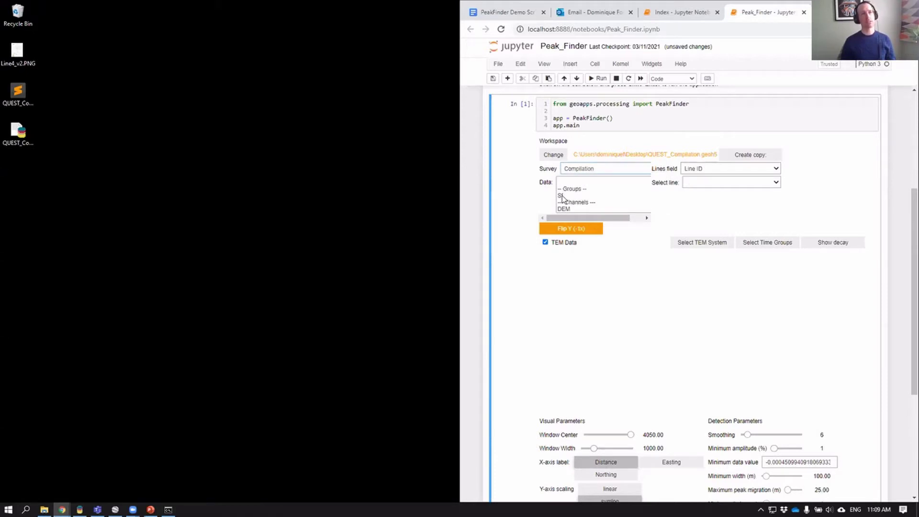
pyautogui.click(563, 196)
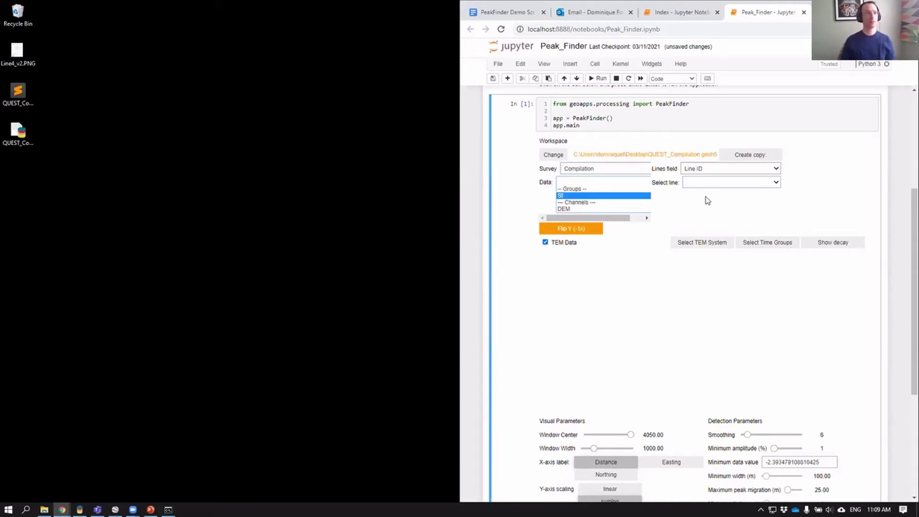
pyautogui.click(716, 182)
pyautogui.click(355, 241)
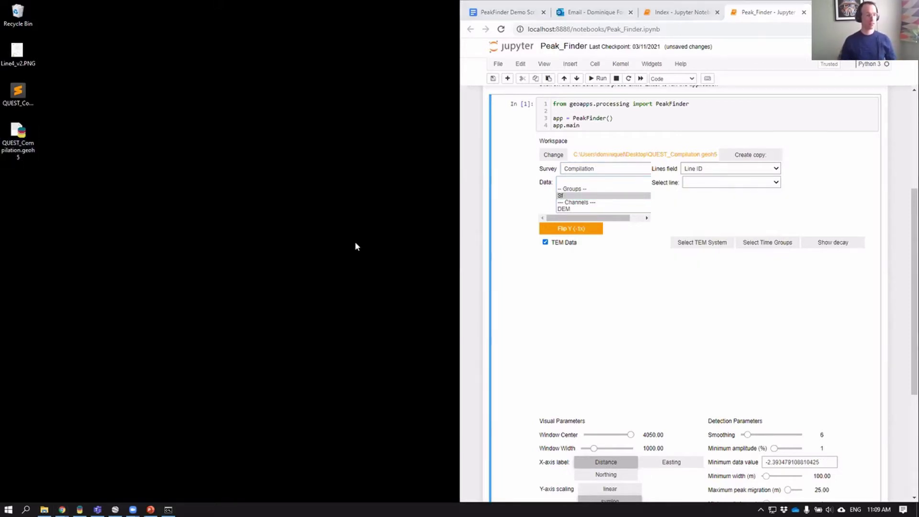
# - Switch to Geoscience ANALYST, maximize its window and enlarge the viewport showing the survey lines around Mt Milligan
pyautogui.hotkey('alt', 'Tab')
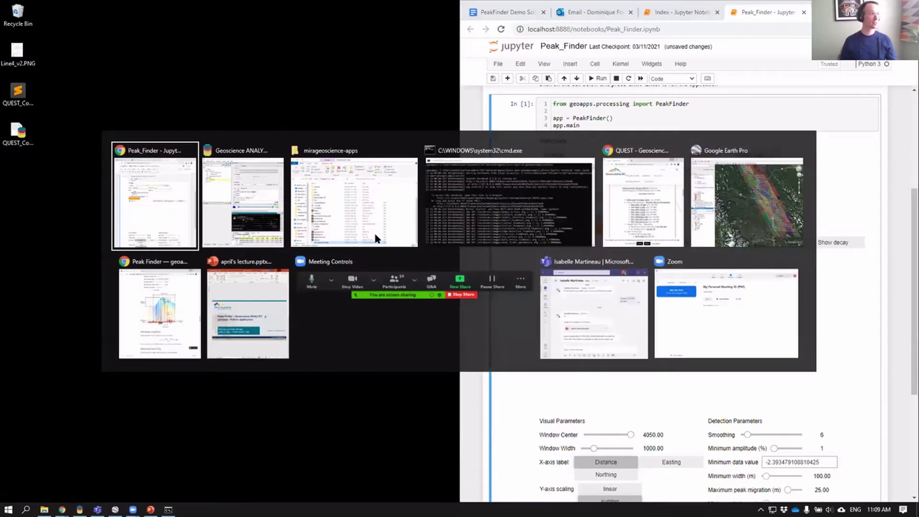
pyautogui.click(247, 233)
pyautogui.click(441, 4)
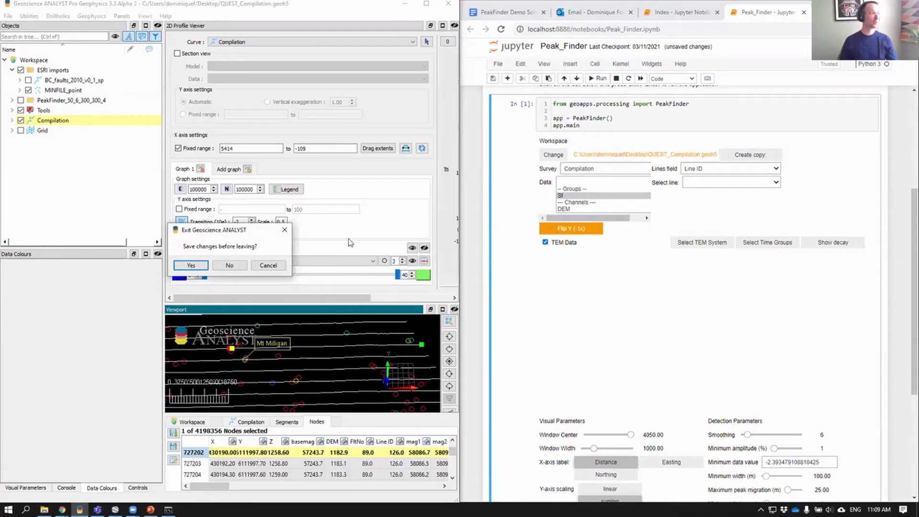
pyautogui.press('Escape')
pyautogui.click(426, 4)
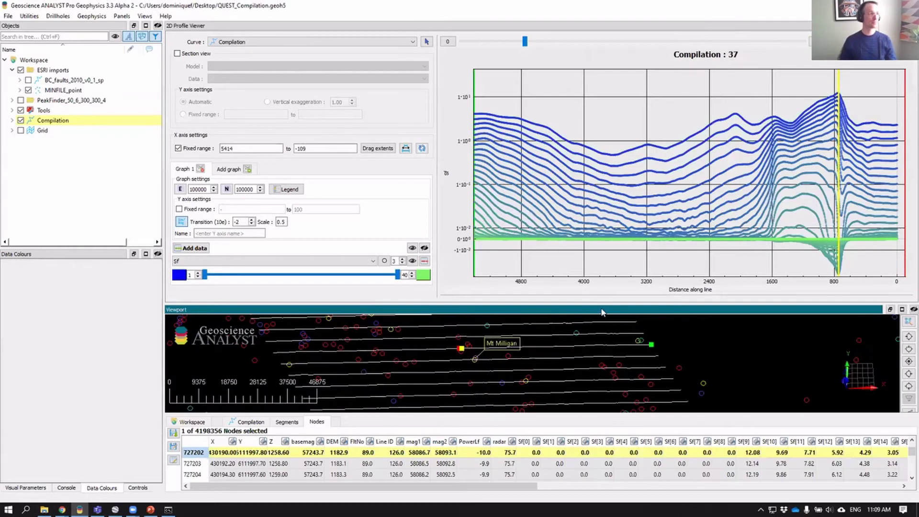
pyautogui.moveTo(602, 310); pyautogui.dragTo(526, 111)
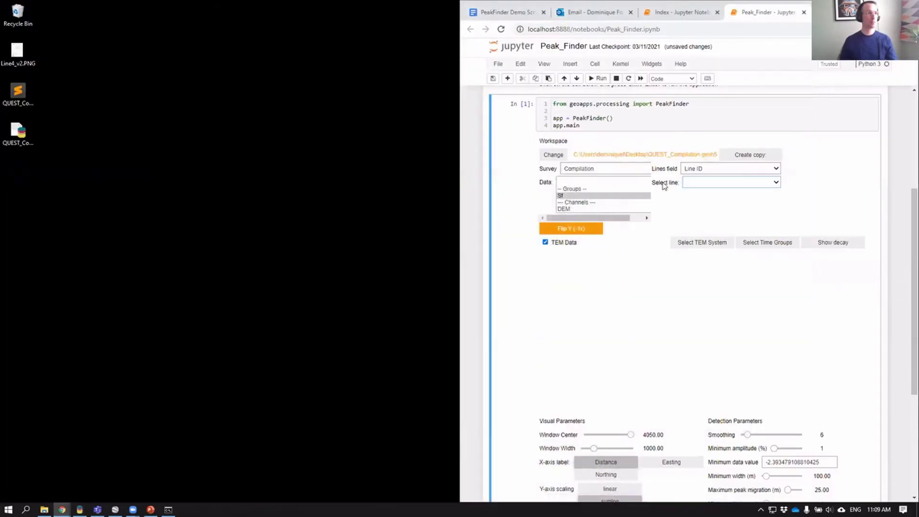
# - Select line 126.0 of the Compilation survey for peak detection
pyautogui.click(728, 182)
pyautogui.scroll(-5, 714, 228)
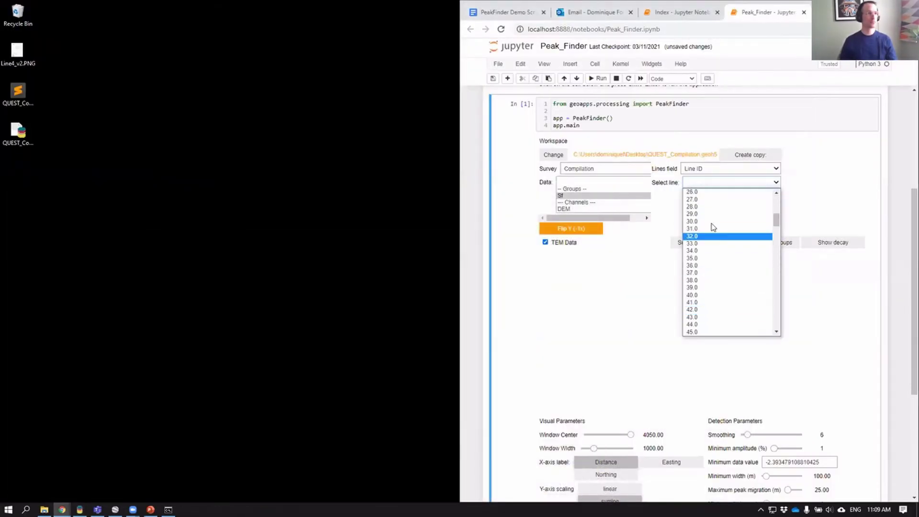
pyautogui.scroll(-15, 711, 258)
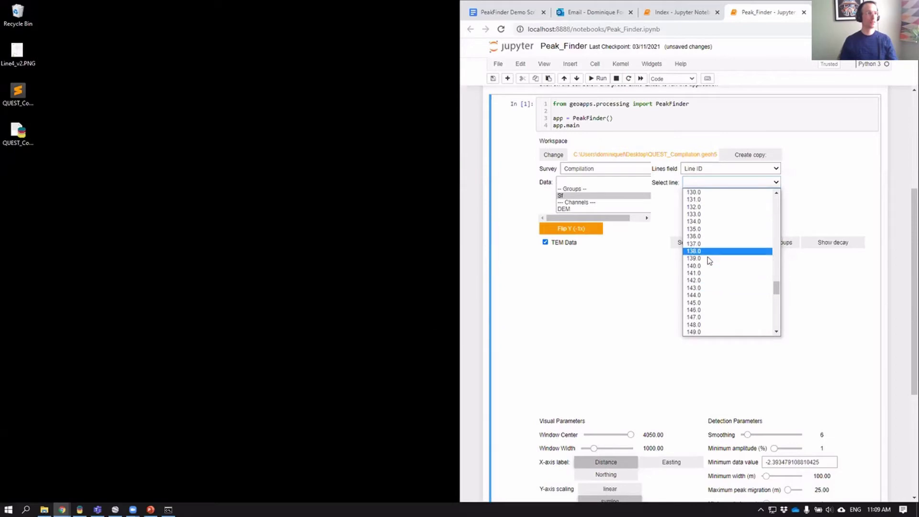
pyautogui.scroll(3, 709, 249)
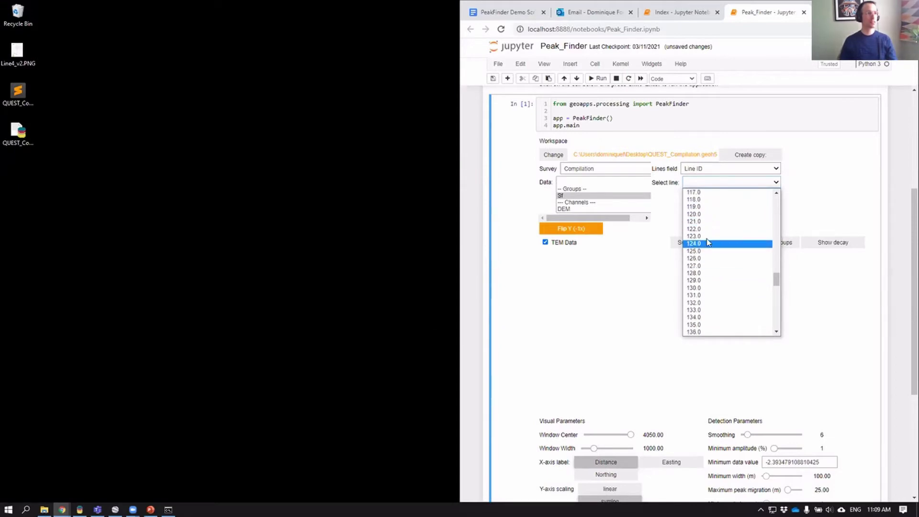
pyautogui.click(704, 258)
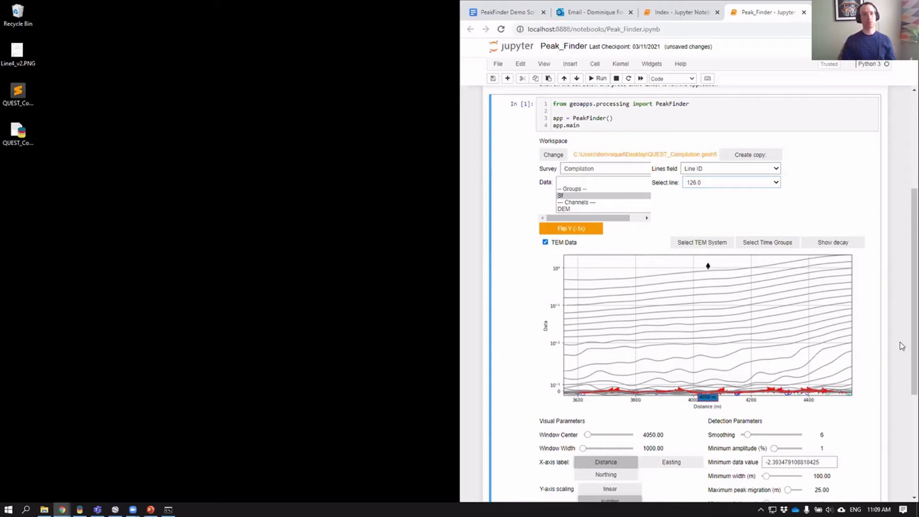
# - Set the profile plot's window width to 5000 and its window center to 2050
pyautogui.click(644, 450)
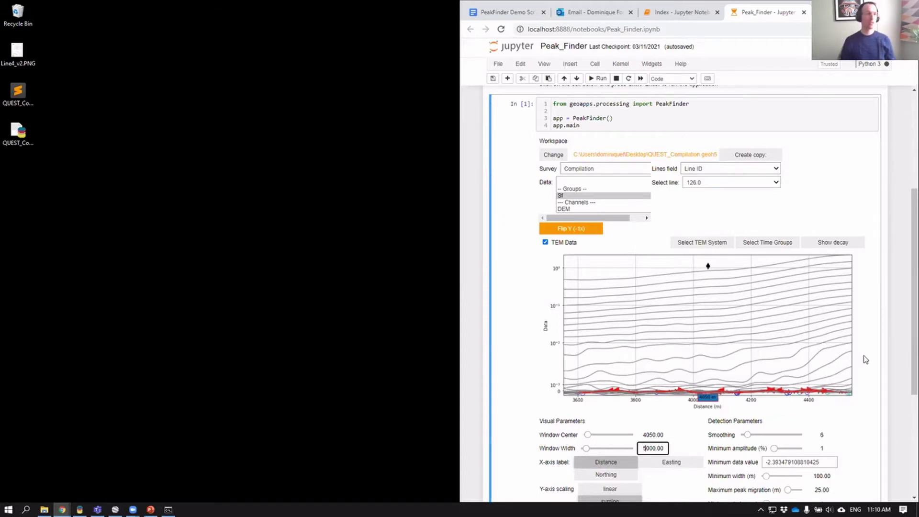
pyautogui.scroll(-2, 886, 361)
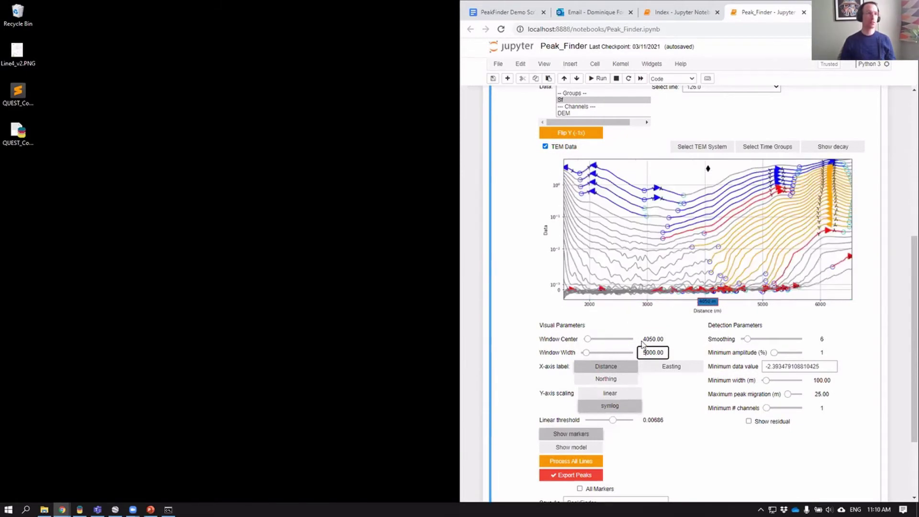
pyautogui.moveTo(641, 341); pyautogui.dragTo(644, 342)
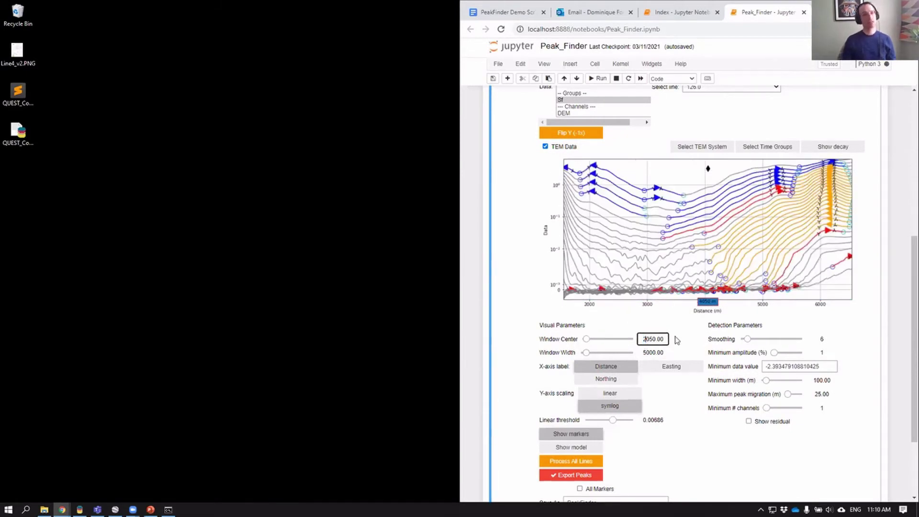
pyautogui.write('2')
pyautogui.press('Return')
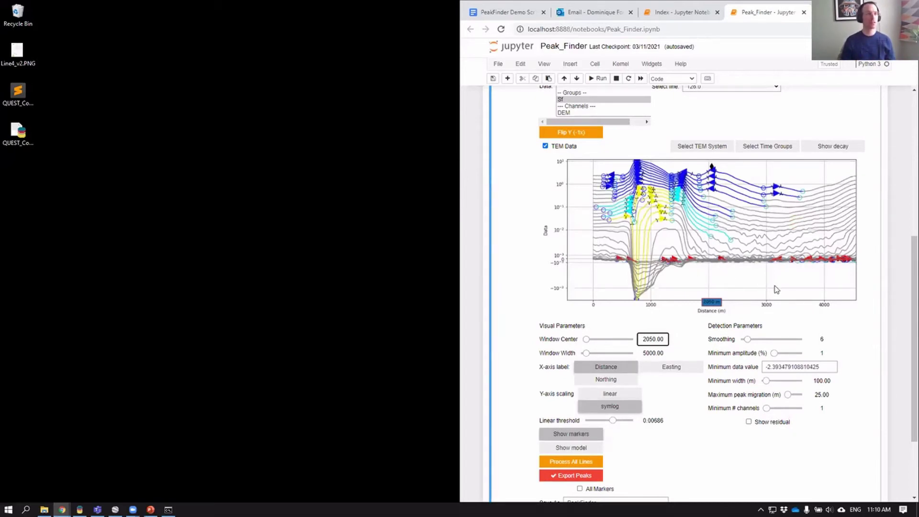
pyautogui.scroll(1, 618, 286)
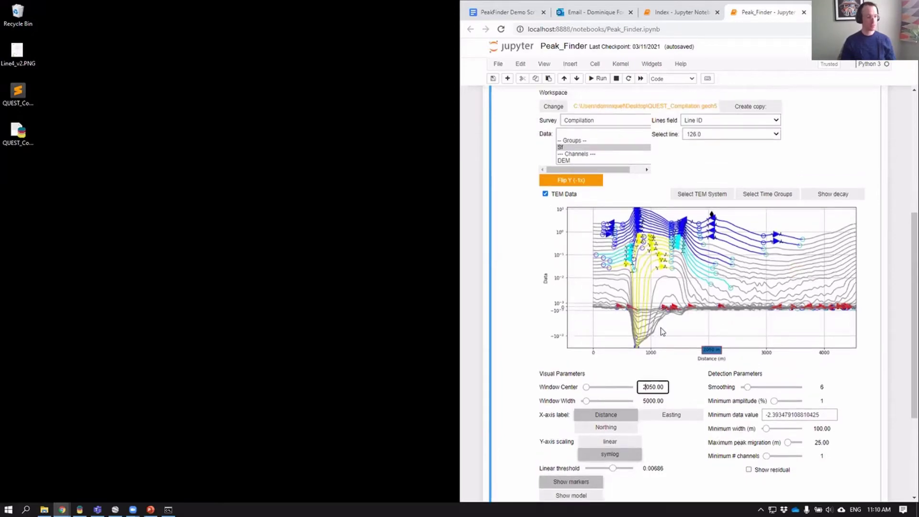
# - Switch to Geoscience ANALYST and enlarge the 2D profile to compare the line's anomaly with the Peak Finder plot
pyautogui.hotkey('alt', 'Tab')
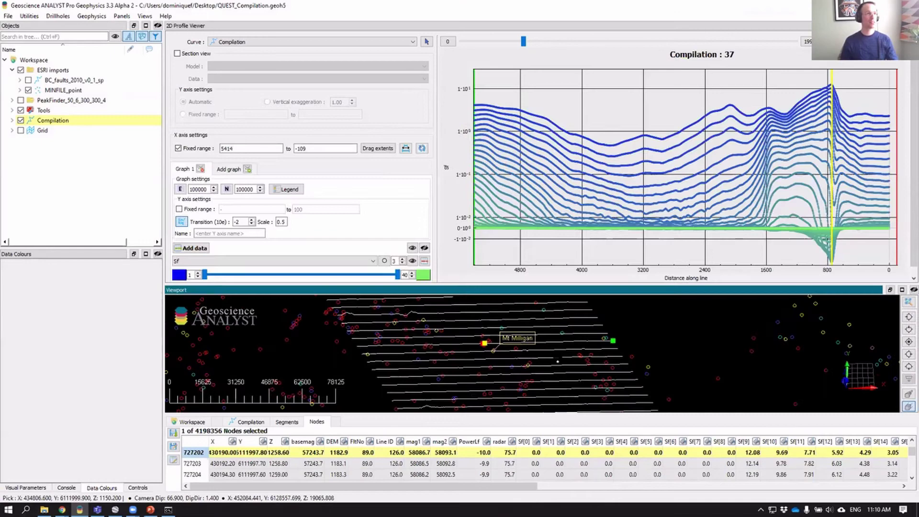
pyautogui.moveTo(814, 285); pyautogui.dragTo(814, 341)
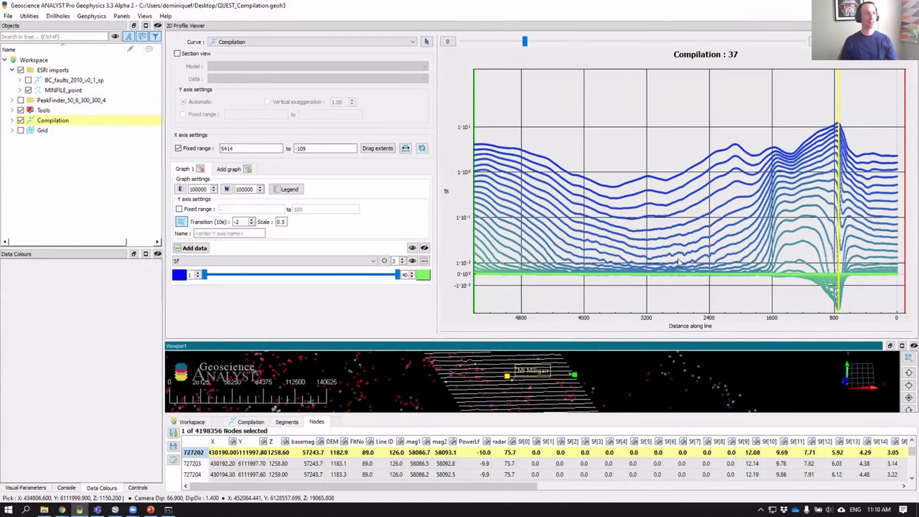
pyautogui.moveTo(819, 267)
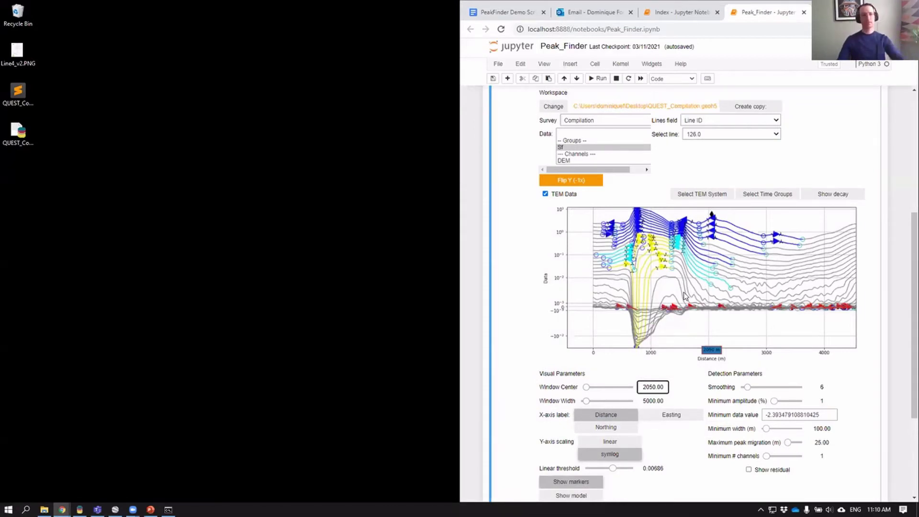
# - Flip the Y values of the Sf data in Peak Finder, and widen the browser window to view the time group settings
pyautogui.click(564, 184)
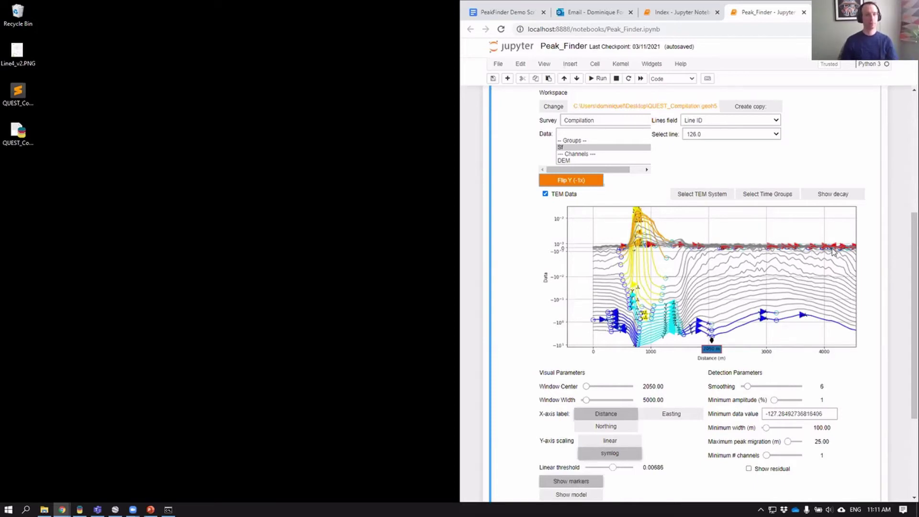
pyautogui.click(765, 196)
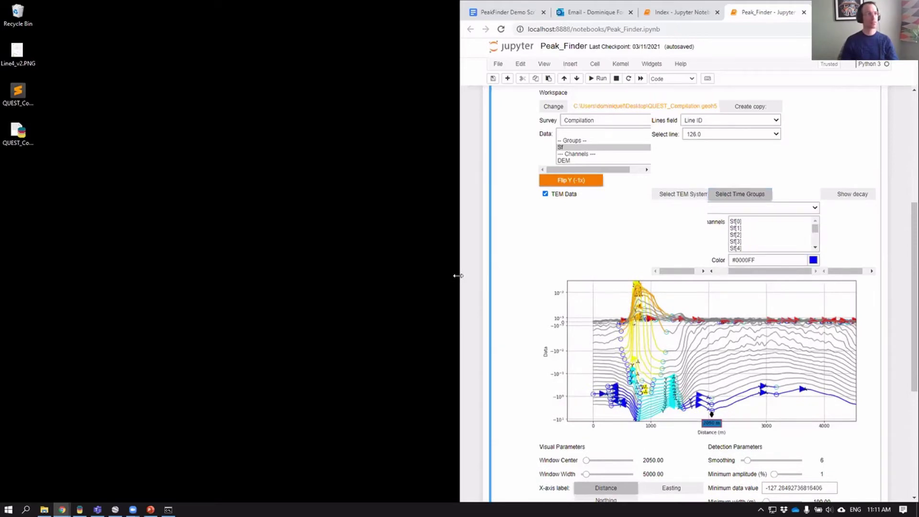
pyautogui.moveTo(459, 276); pyautogui.dragTo(113, 276)
pyautogui.scroll(-1, 670, 305)
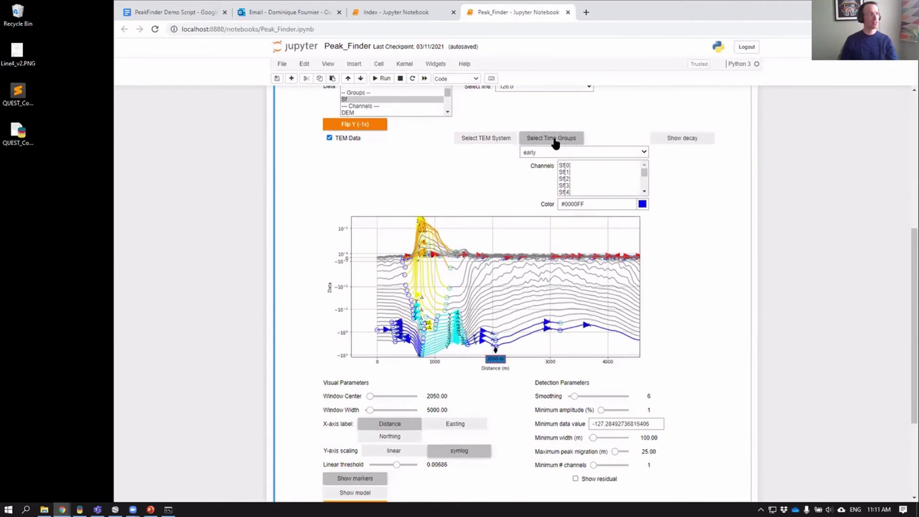
pyautogui.click(556, 140)
# - Examine the decay curve and the list of time-domain systems, keeping VTEM (2007) as the system
pyautogui.click(620, 138)
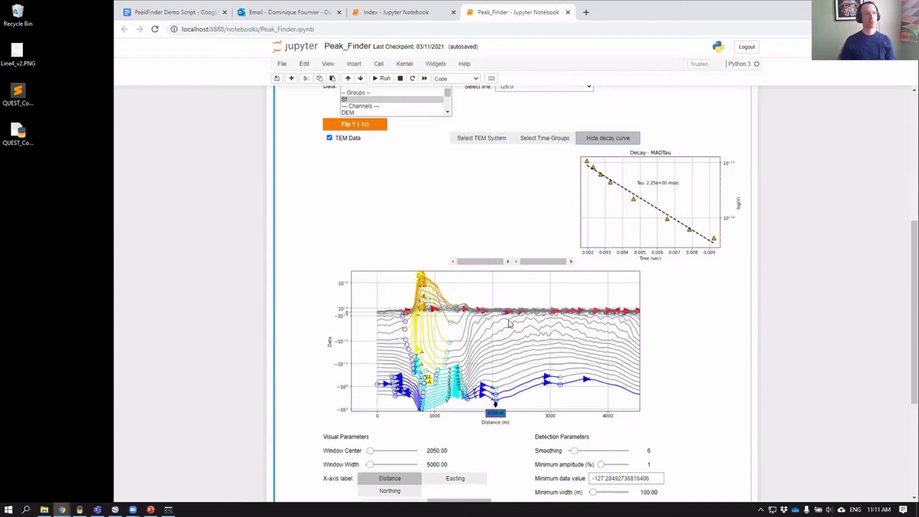
pyautogui.click(624, 140)
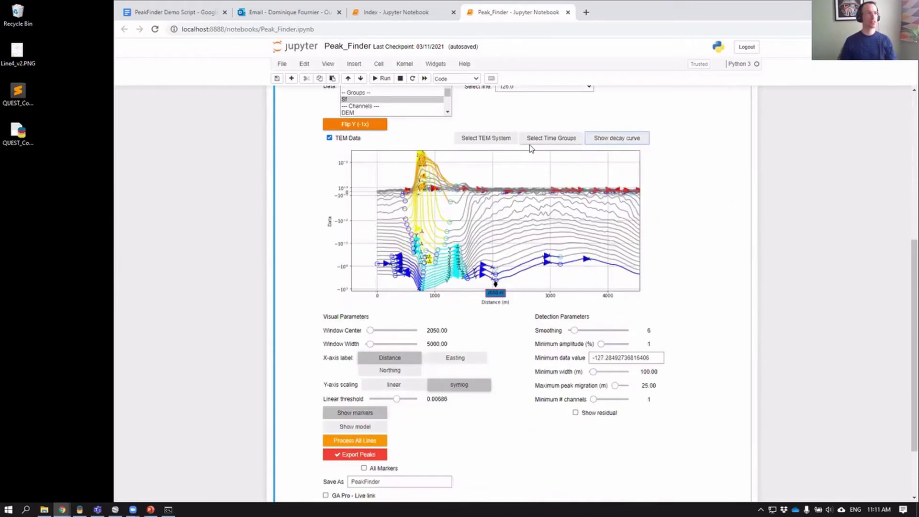
pyautogui.click(488, 144)
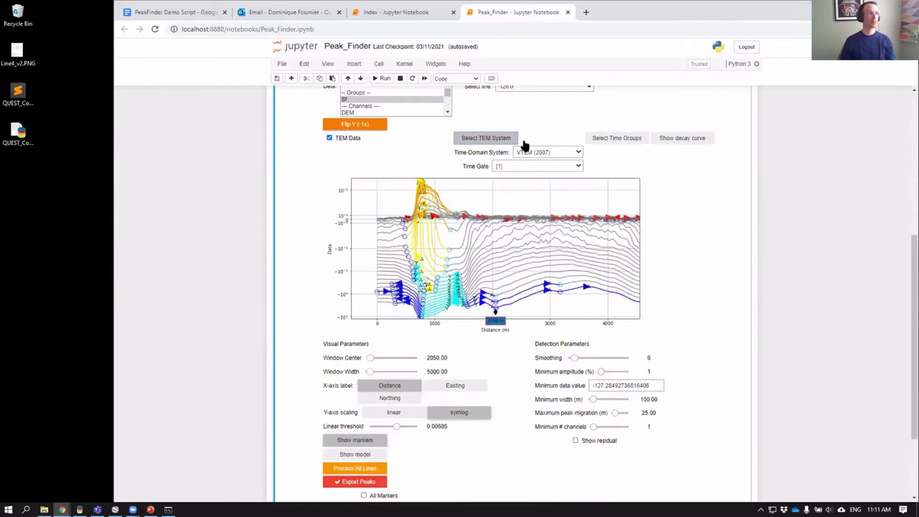
pyautogui.click(551, 153)
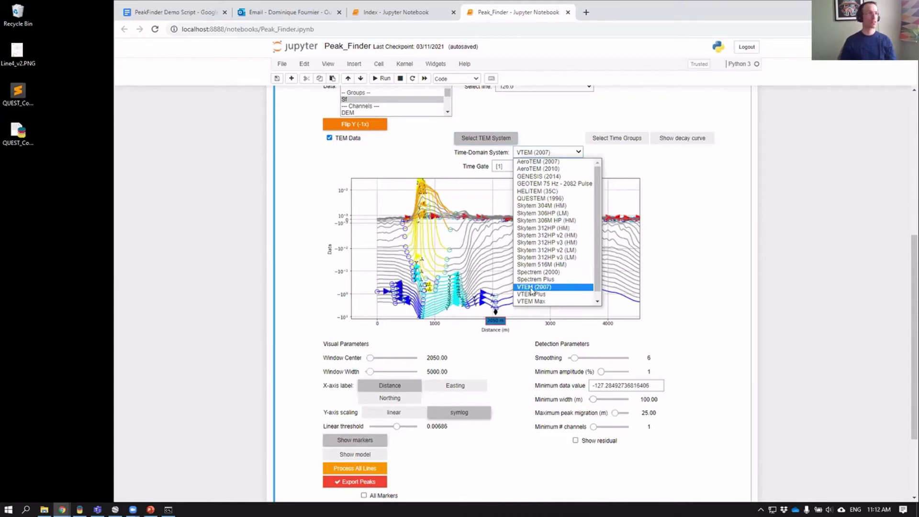
pyautogui.click(849, 261)
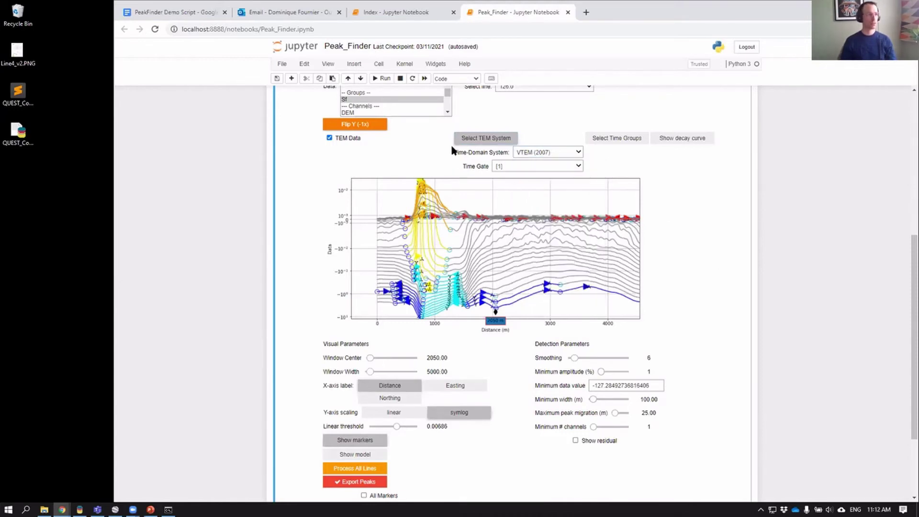
pyautogui.click(478, 137)
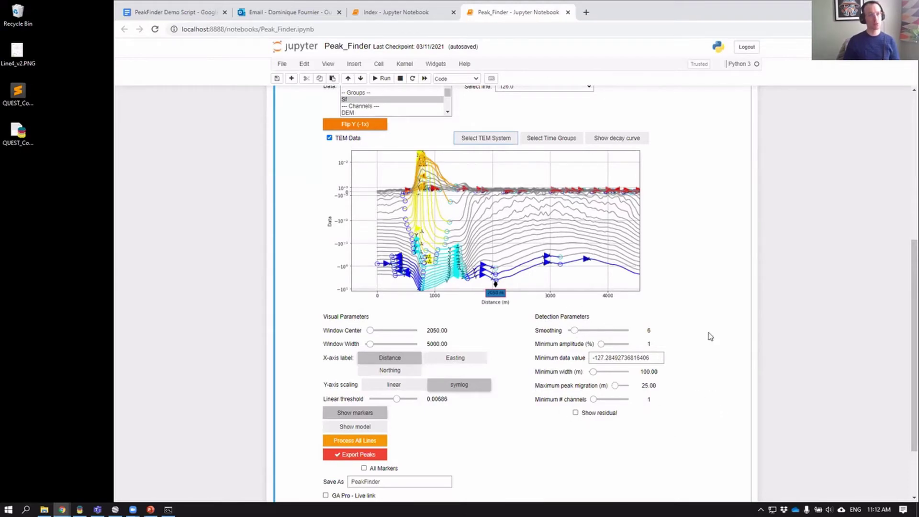
# - Set the detection smoothing to 45 and the minimum amplitude to 5%
pyautogui.scroll(-1, 711, 337)
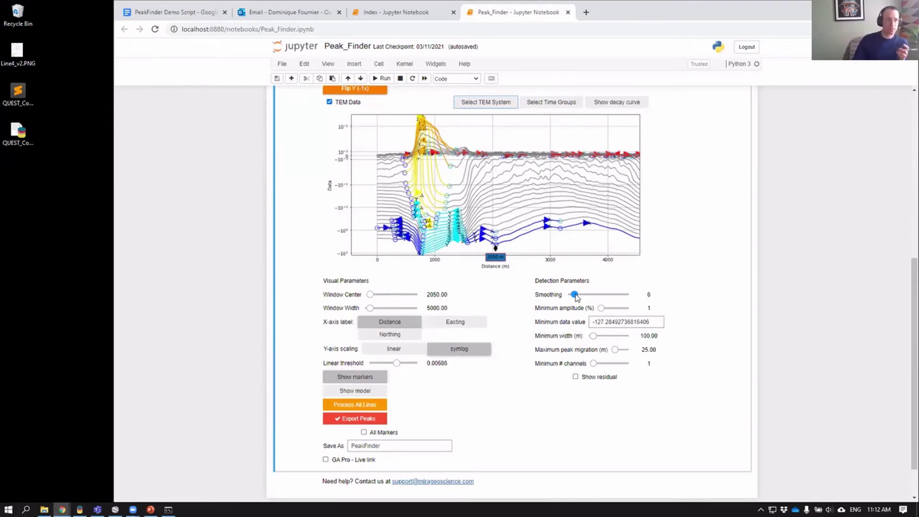
pyautogui.moveTo(575, 295); pyautogui.dragTo(612, 295)
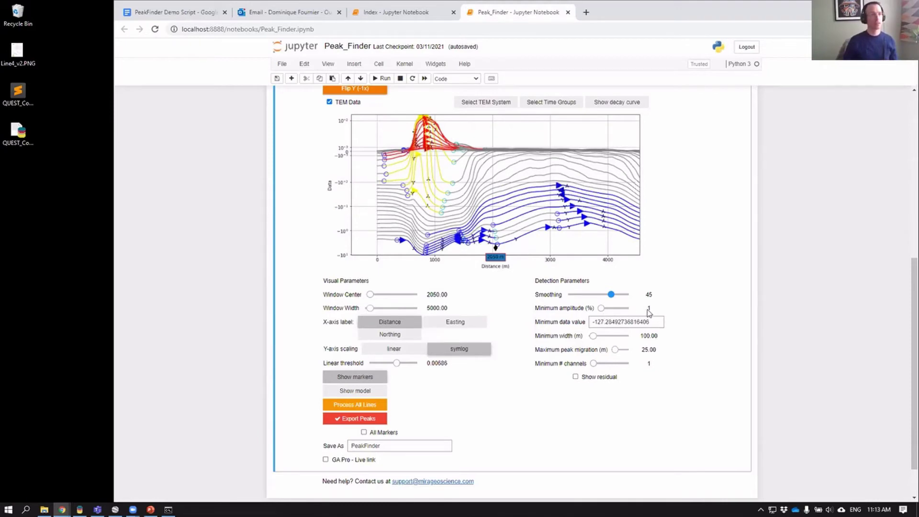
pyautogui.moveTo(604, 310); pyautogui.dragTo(605, 314)
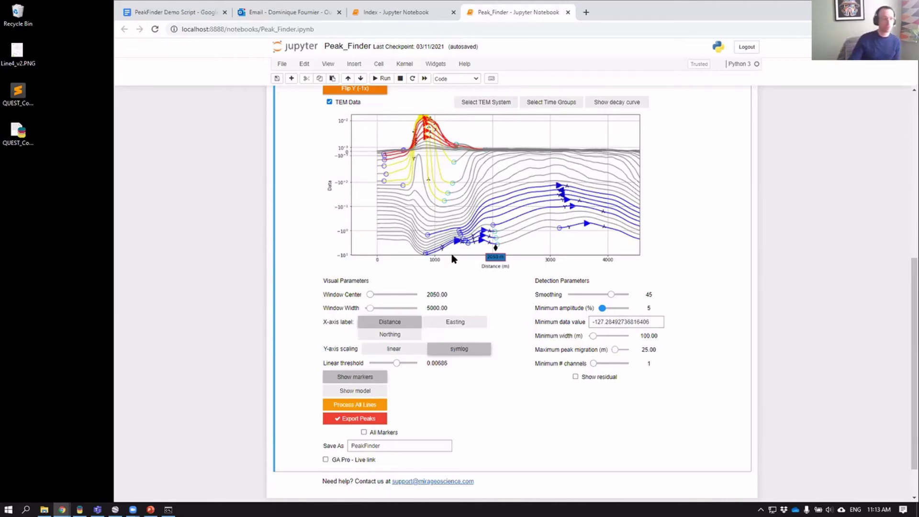
# - Set the minimum data value to -0.01 and check the detected peaks on the profile plot
pyautogui.moveTo(593, 322); pyautogui.dragTo(649, 319)
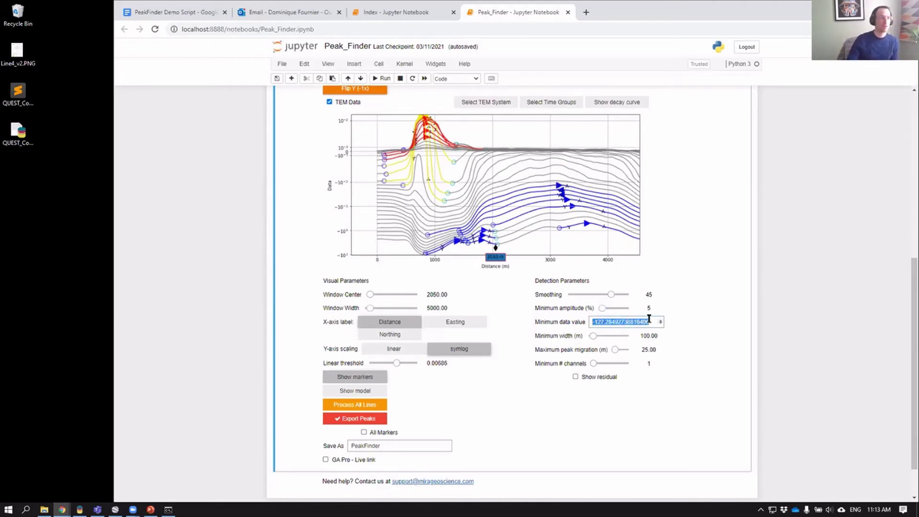
pyautogui.write('-0.0')
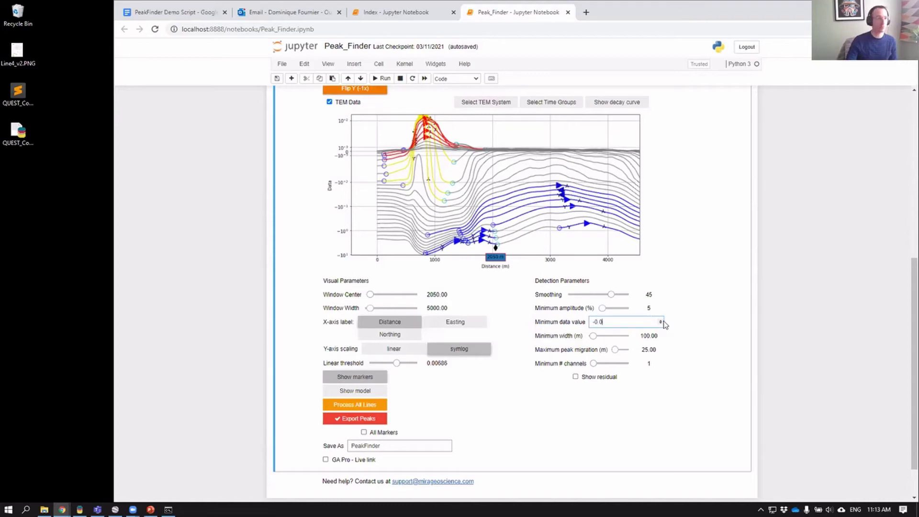
pyautogui.write('1')
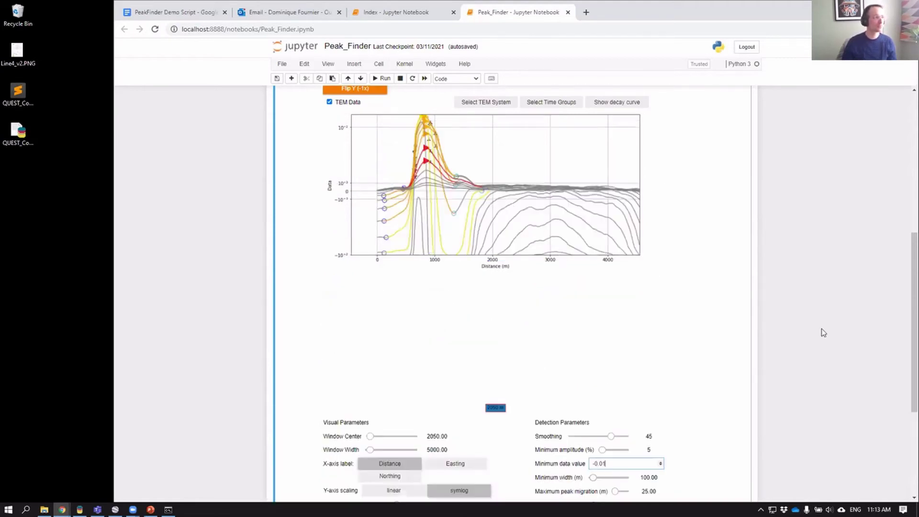
pyautogui.scroll(-3, 821, 329)
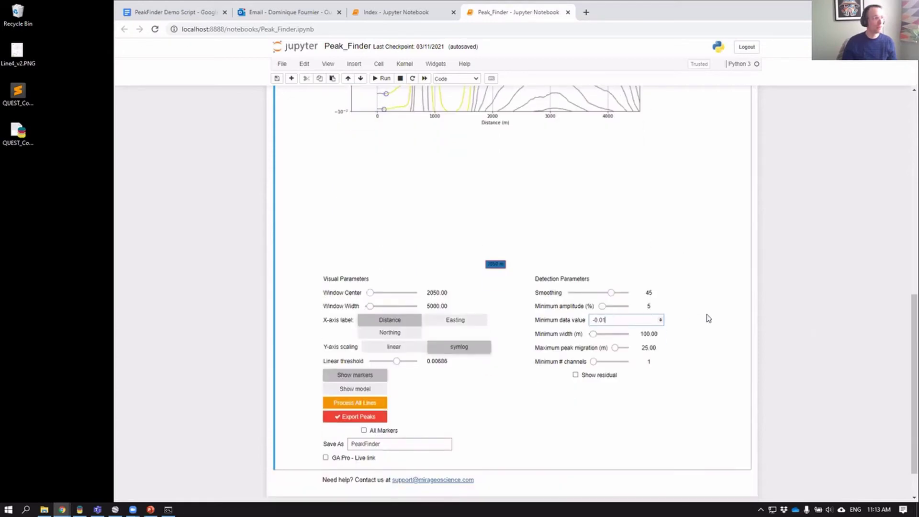
pyautogui.scroll(1, 710, 347)
pyautogui.scroll(1, 584, 367)
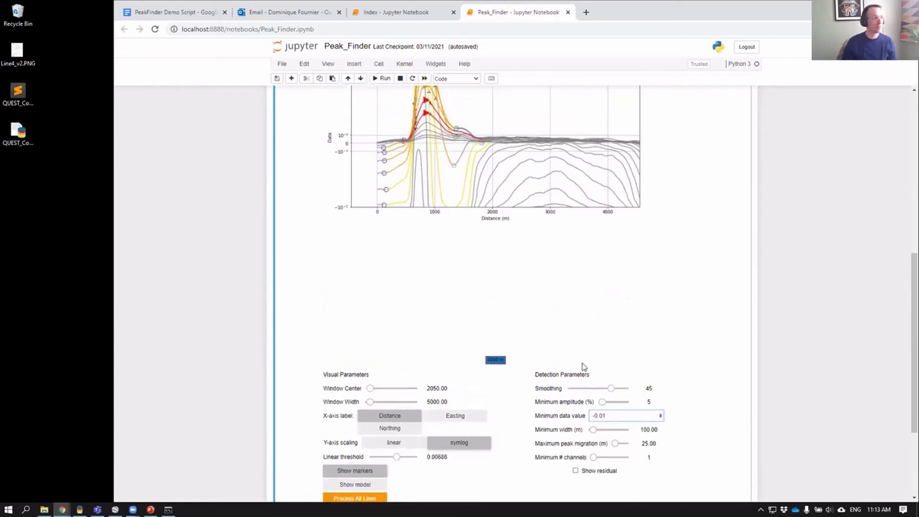
pyautogui.scroll(2, 600, 344)
pyautogui.scroll(-3, 550, 314)
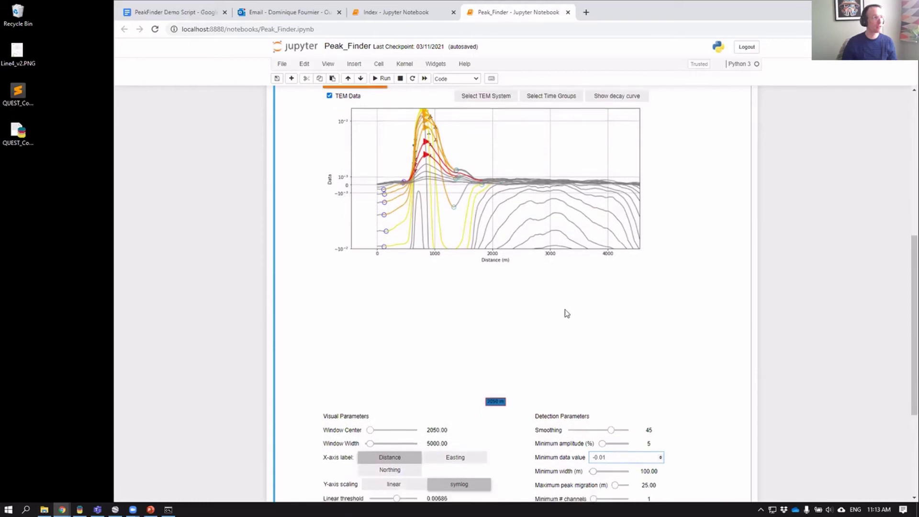
pyautogui.scroll(2, 512, 284)
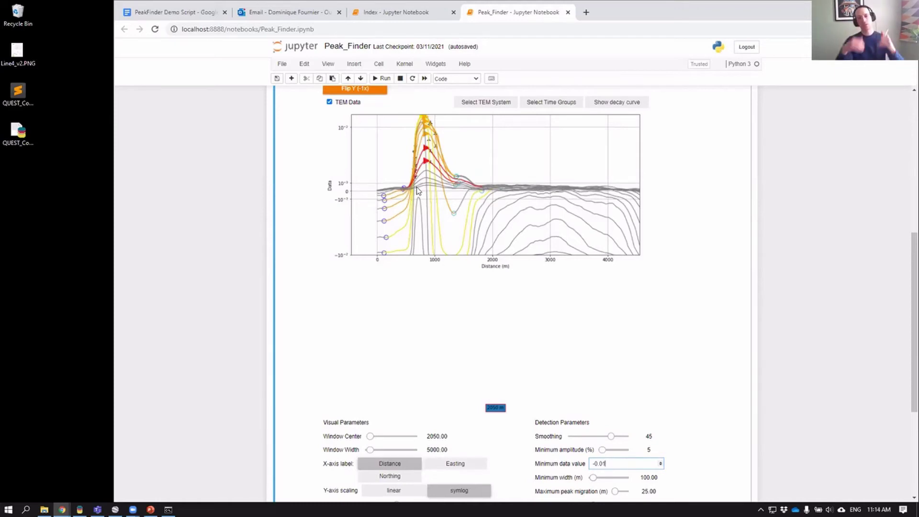
# - Set the minimum anomaly width to 300 m and inspect the anomaly on the profile plot
pyautogui.scroll(-3, 417, 191)
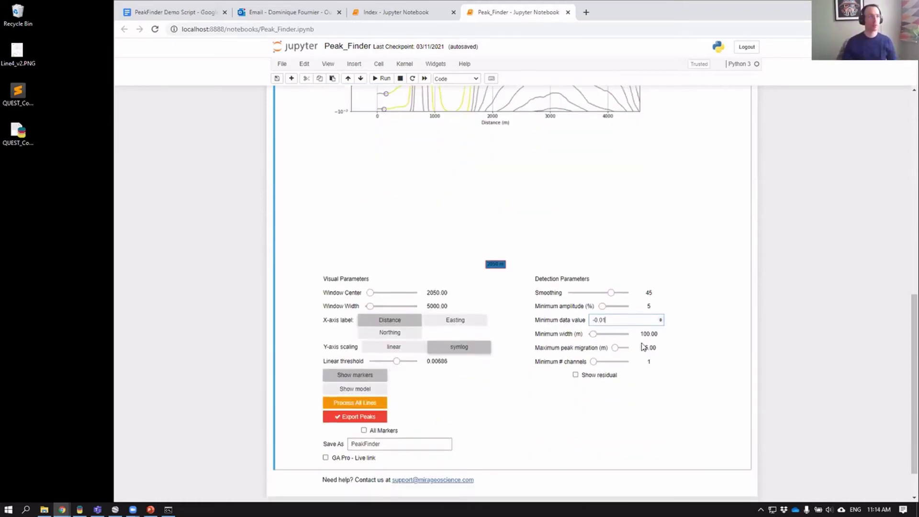
pyautogui.moveTo(646, 335); pyautogui.dragTo(643, 335)
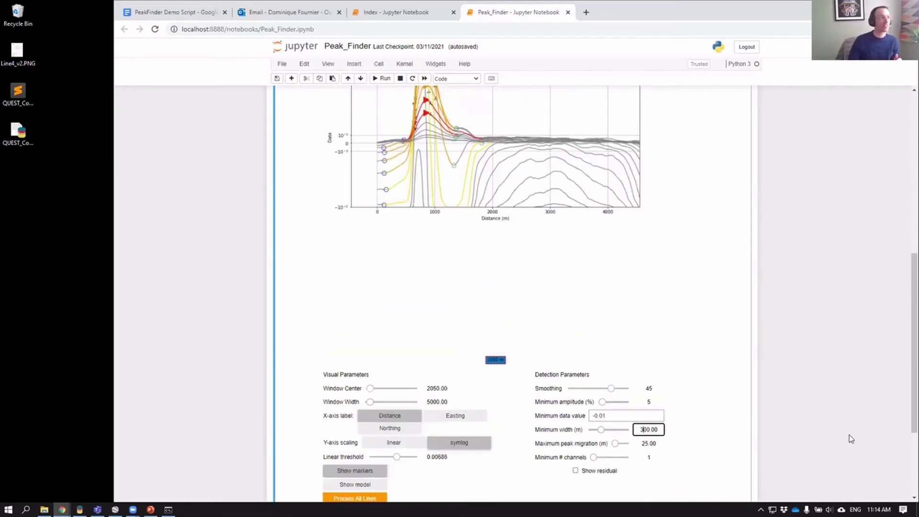
pyautogui.scroll(-2, 595, 407)
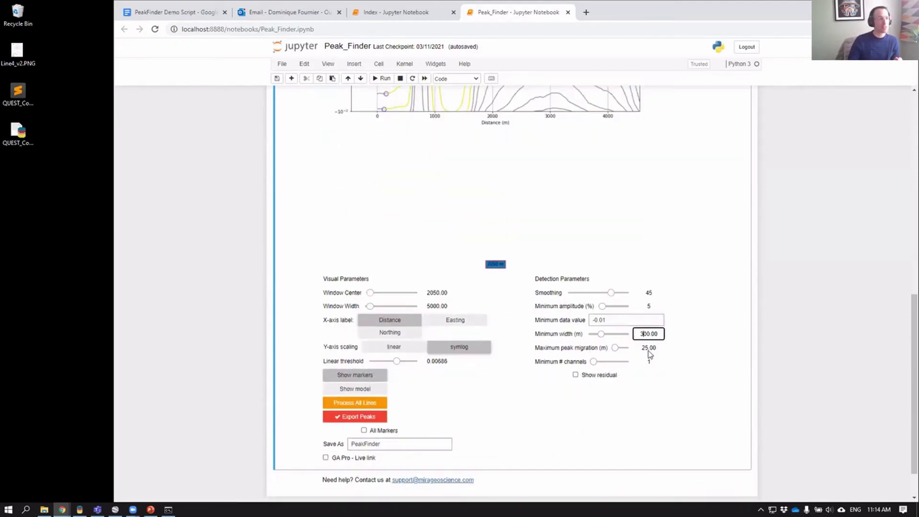
pyautogui.scroll(4, 665, 354)
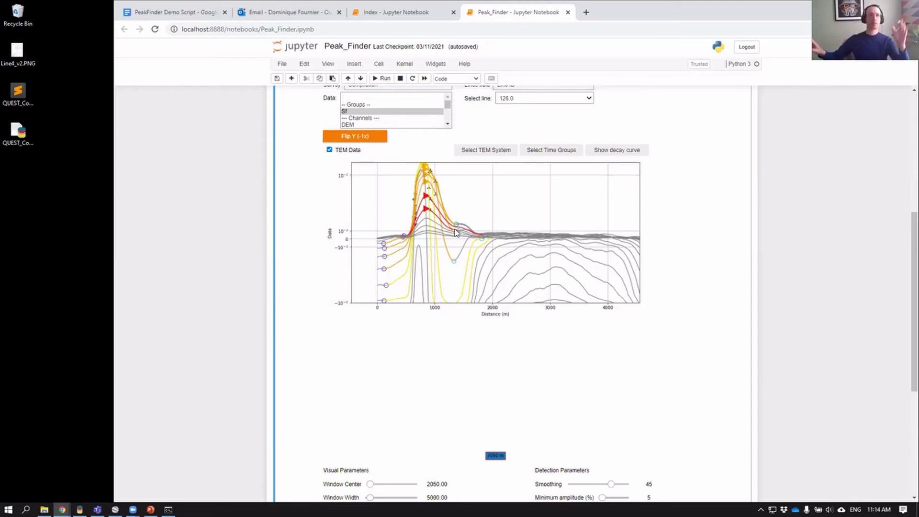
# - Set the maximum peak migration to 300 m and check the anomaly grouping on the profile plot
pyautogui.scroll(-4, 823, 326)
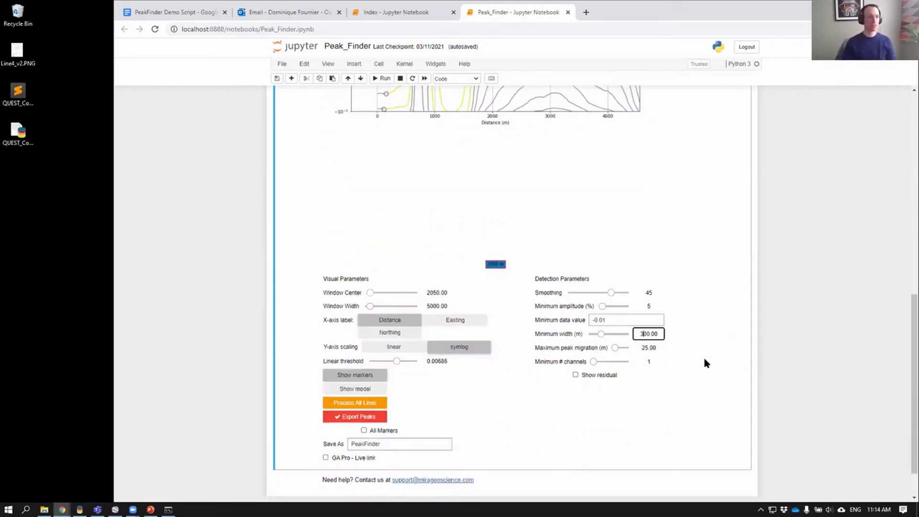
pyautogui.doubleClick(643, 348)
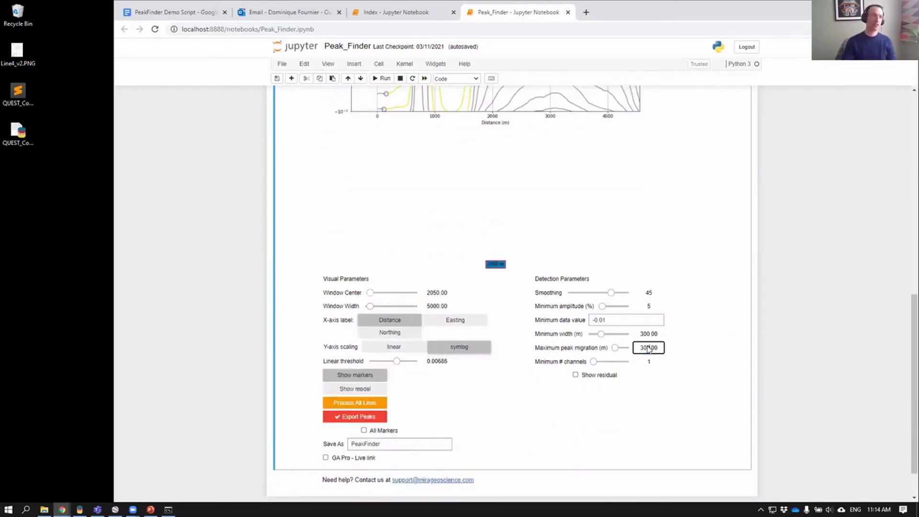
pyautogui.write('300')
pyautogui.press('Return')
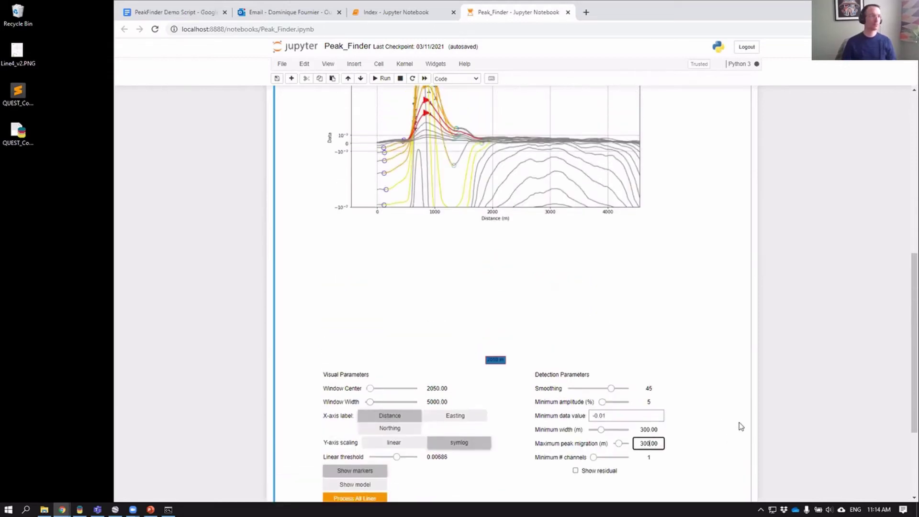
pyautogui.scroll(1, 788, 440)
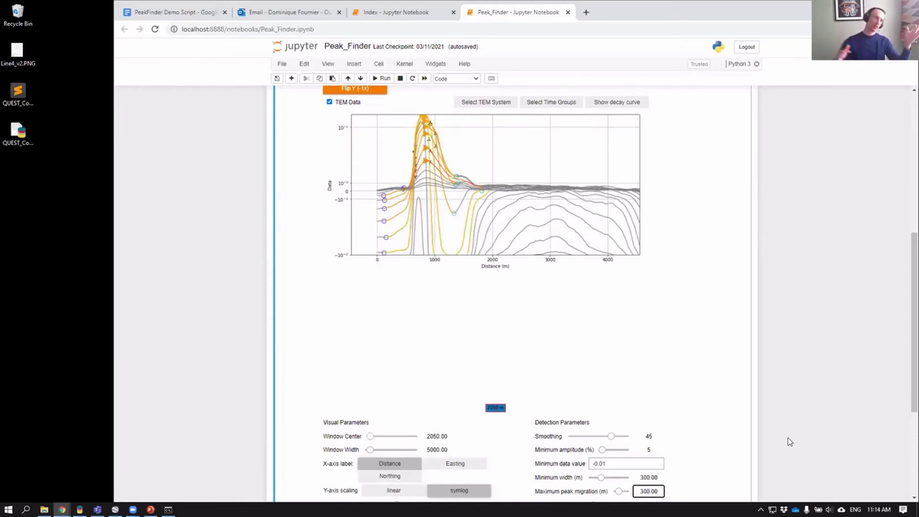
pyautogui.scroll(-1, 728, 424)
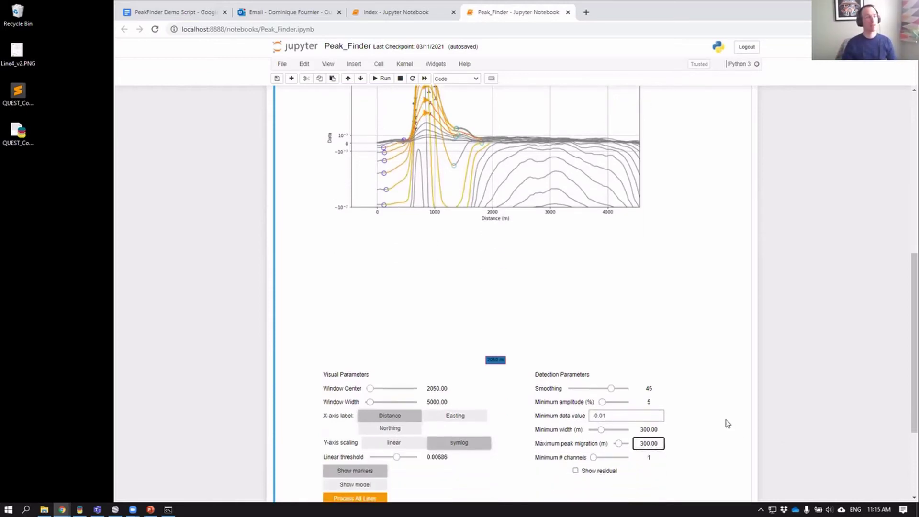
pyautogui.scroll(1, 728, 424)
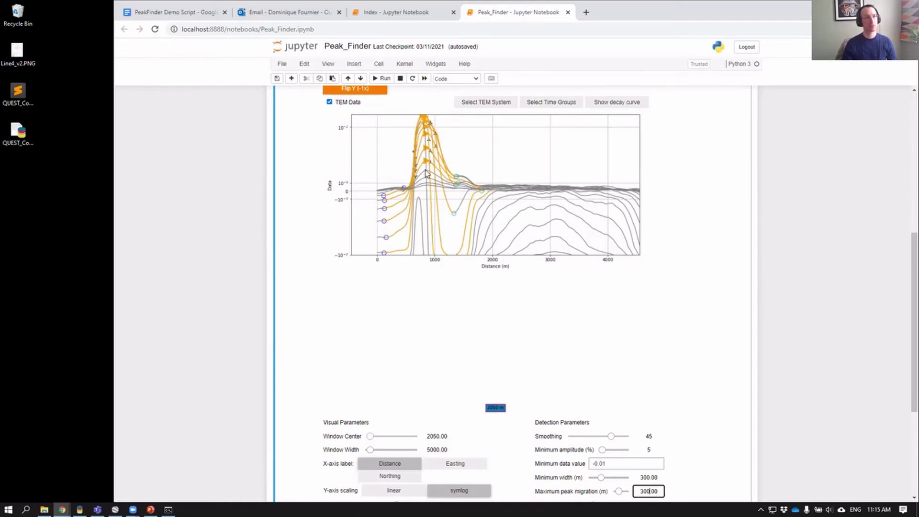
# - Set the minimum number of channels to 4 and check the grouped anomaly on the profile plot
pyautogui.scroll(-2, 741, 232)
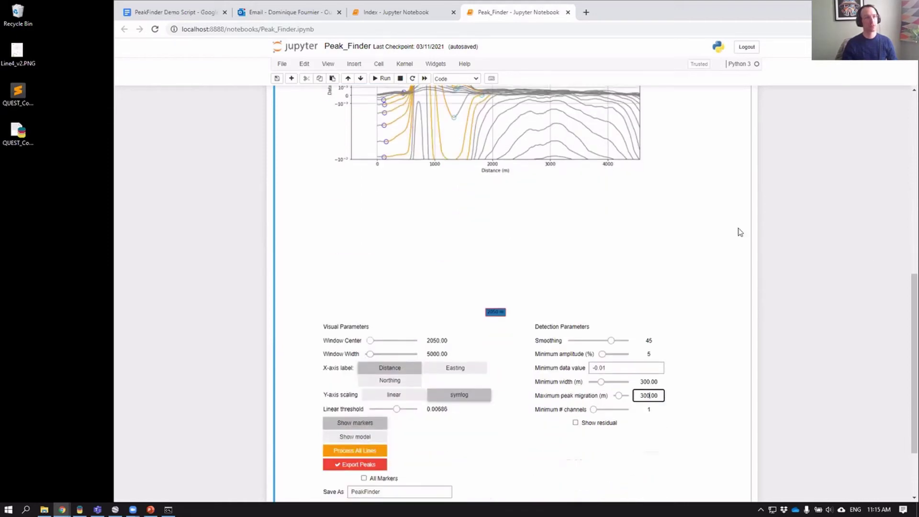
pyautogui.click(650, 411)
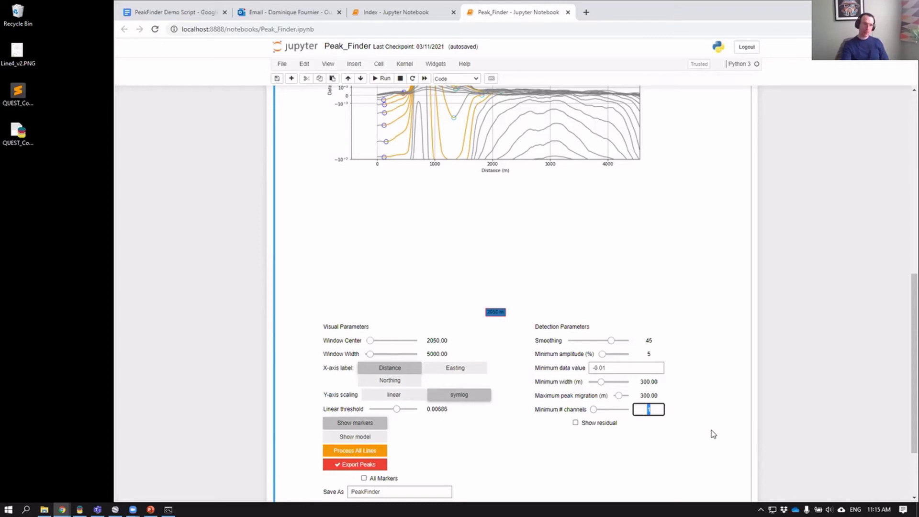
pyautogui.scroll(2, 713, 434)
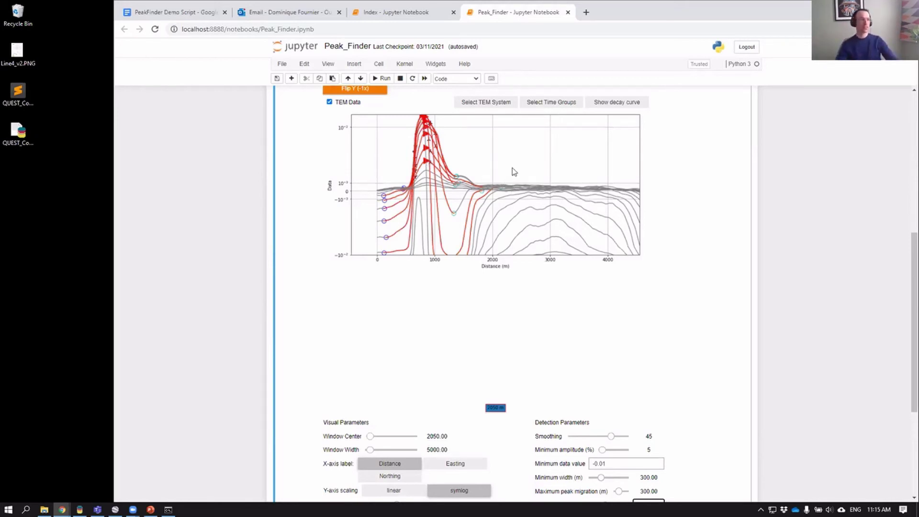
pyautogui.scroll(-4, 819, 422)
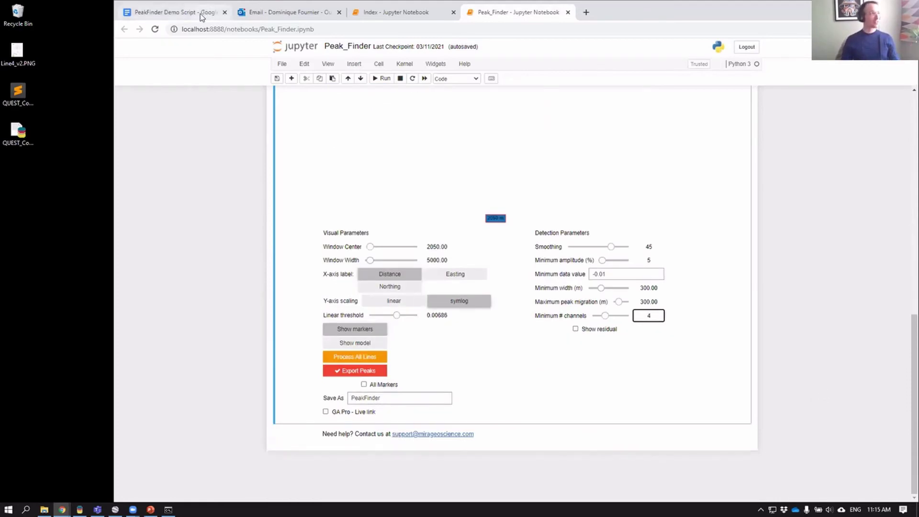
# - Switch to the geoapps Peak Finder documentation and review the definitions of the detection parameters
pyautogui.hotkey('alt', 'Tab')
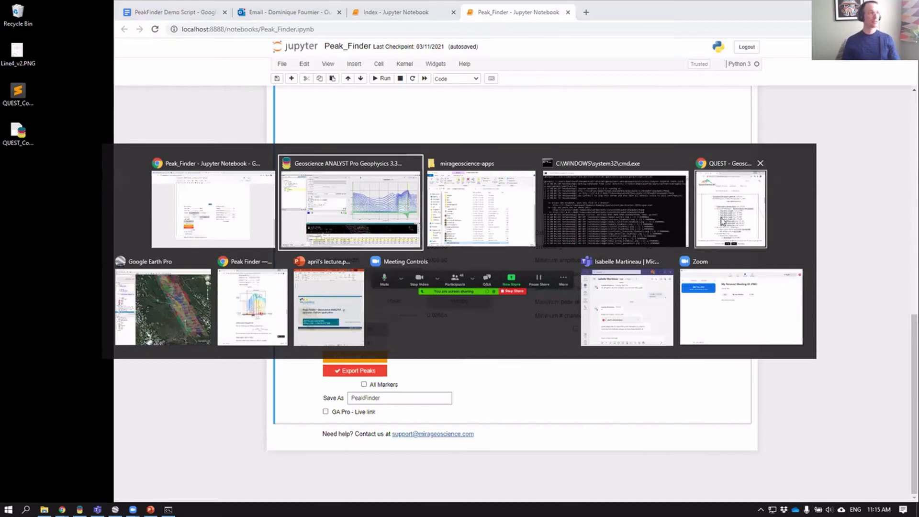
pyautogui.click(219, 292)
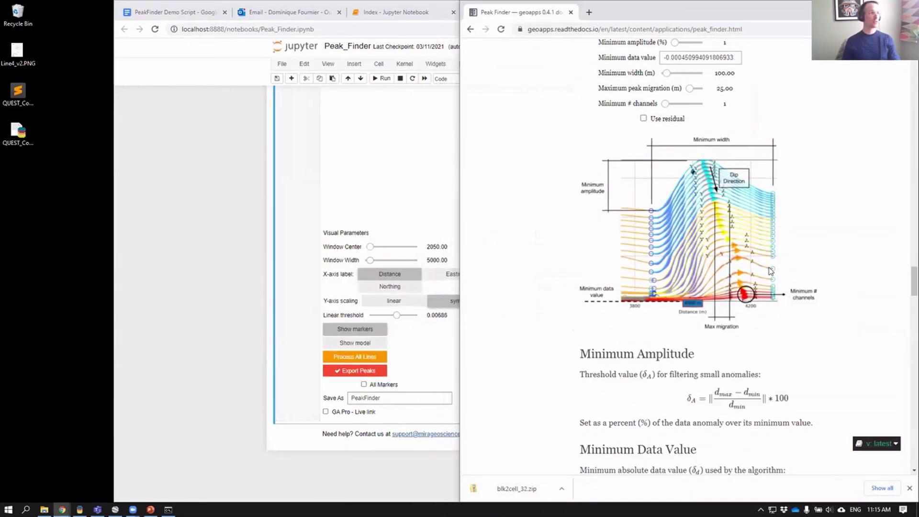
pyautogui.scroll(2, 655, 249)
pyautogui.scroll(-7, 655, 249)
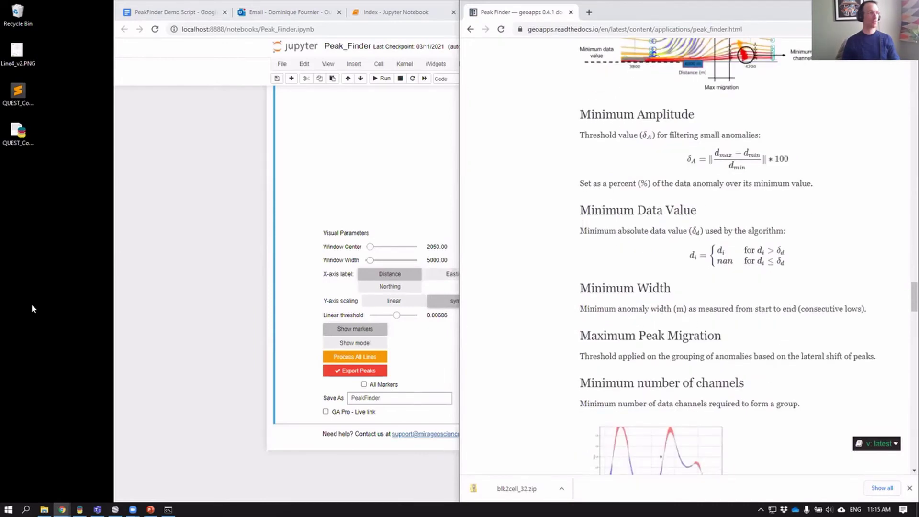
# - Return to the Peak Finder notebook and process all survey lines with the current detection parameters
pyautogui.click(181, 280)
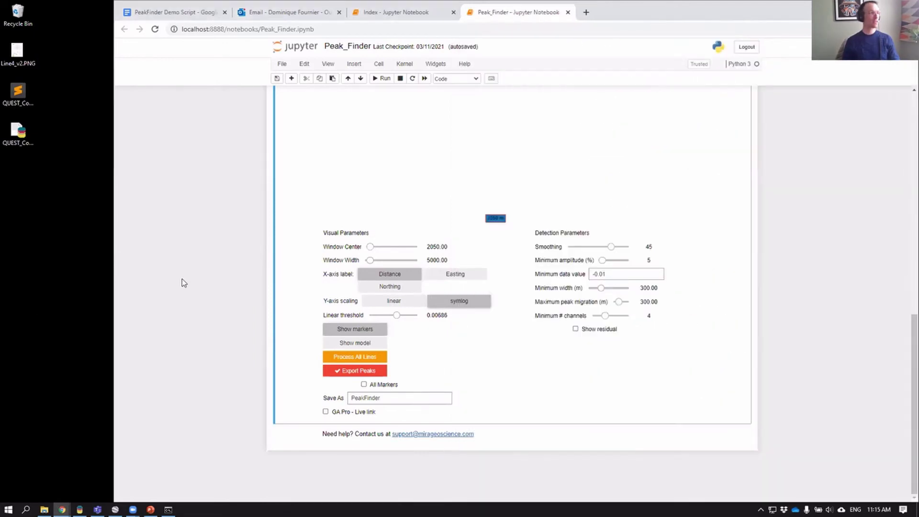
pyautogui.click(355, 360)
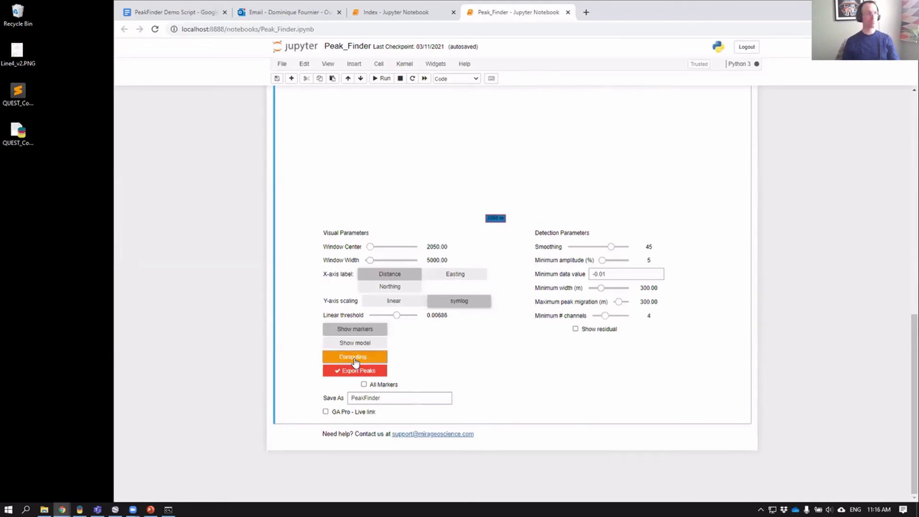
pyautogui.scroll(5, 475, 364)
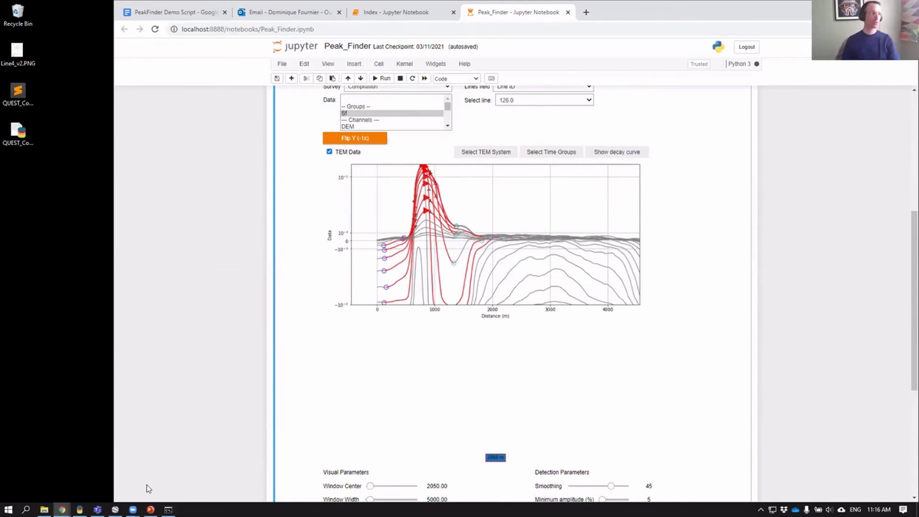
# - Switch to Geoscience ANALYST and enlarge the 3D viewport to show the survey lines around Mt Milligan
pyautogui.click(113, 472)
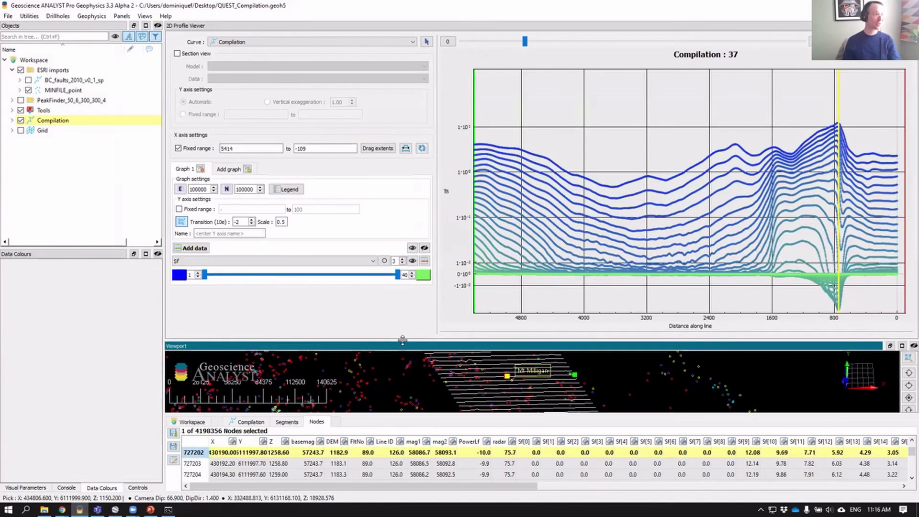
pyautogui.moveTo(402, 340); pyautogui.dragTo(402, 85)
pyautogui.scroll(-3, 455, 228)
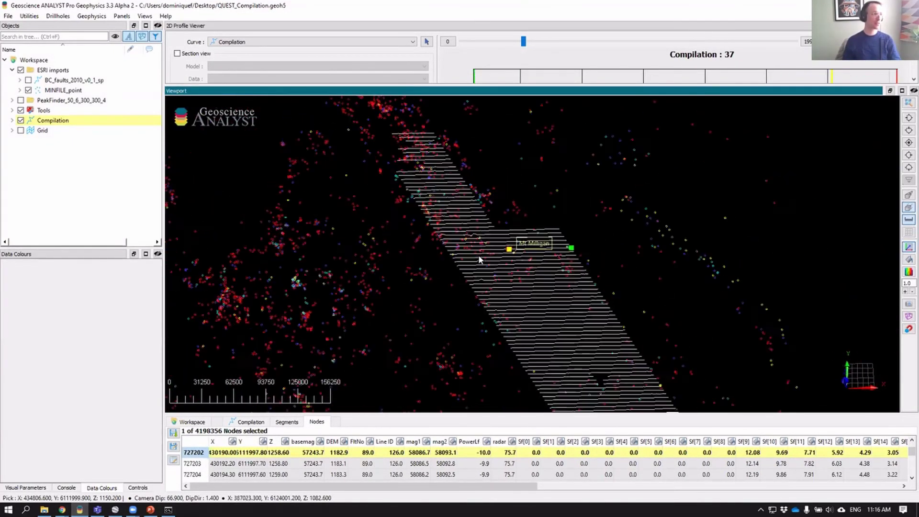
pyautogui.scroll(-2, 470, 263)
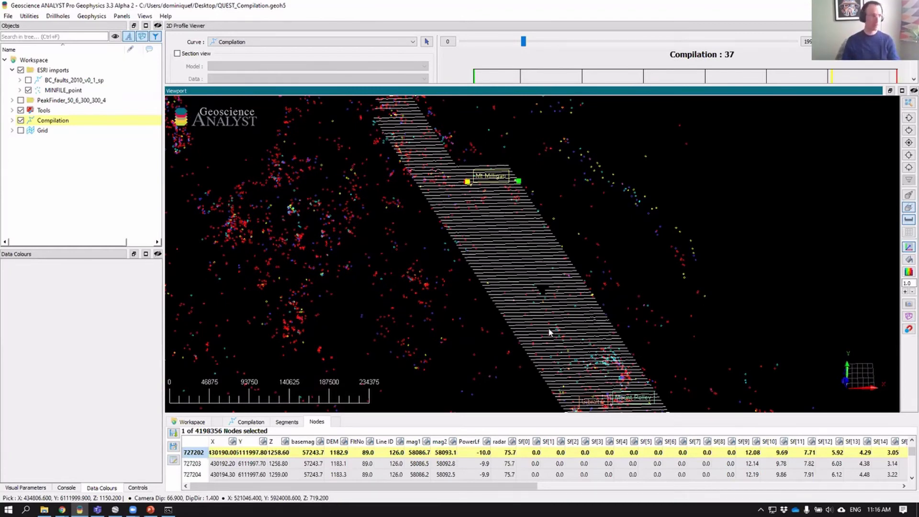
# - Return to the Peak Finder notebook and check the progress of the line processing
pyautogui.hotkey('alt', 'Tab')
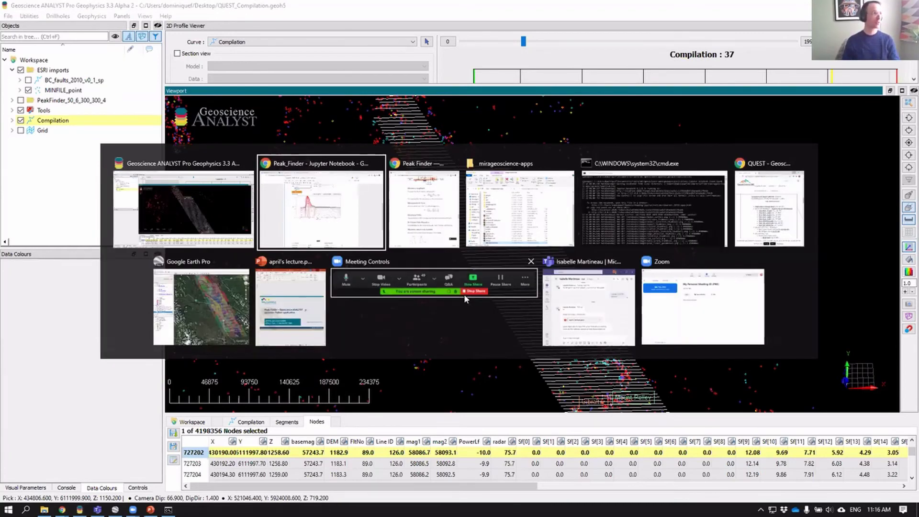
pyautogui.scroll(-3, 541, 338)
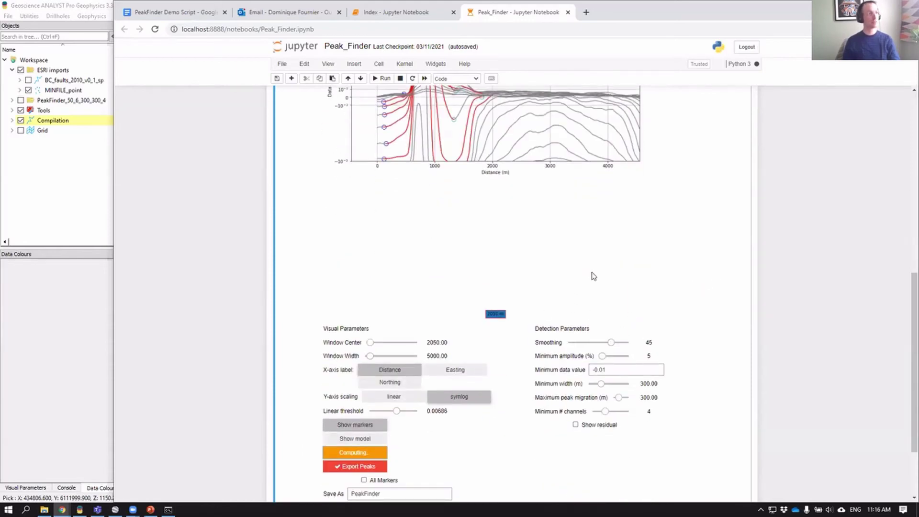
pyautogui.scroll(2, 302, 416)
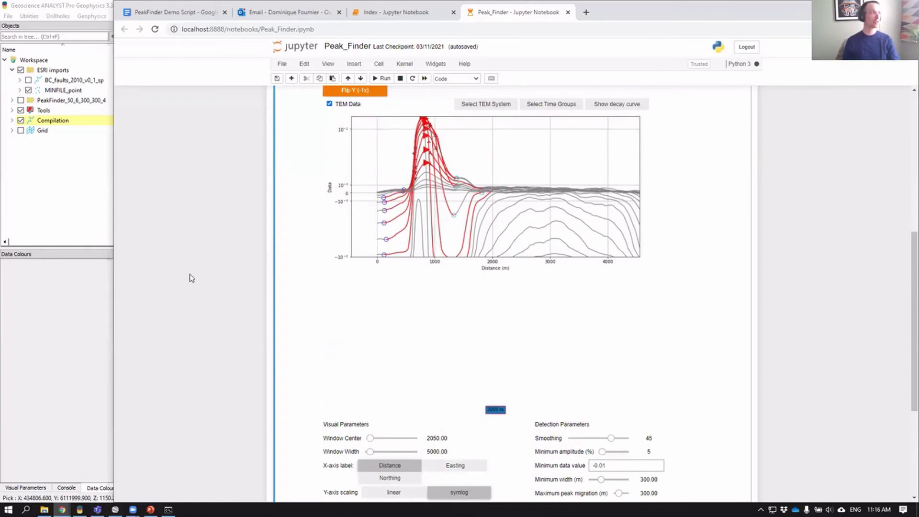
pyautogui.scroll(-2, 189, 274)
# - Open the Getting Started page of the geoapps documentation and review the installation steps, including Install_Update.bat
pyautogui.hotkey('alt', 'Tab')
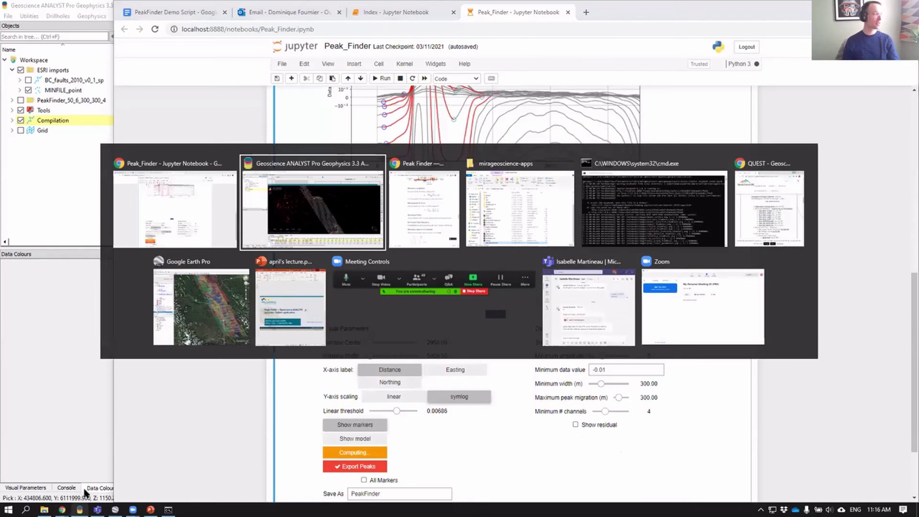
pyautogui.press('Tab')
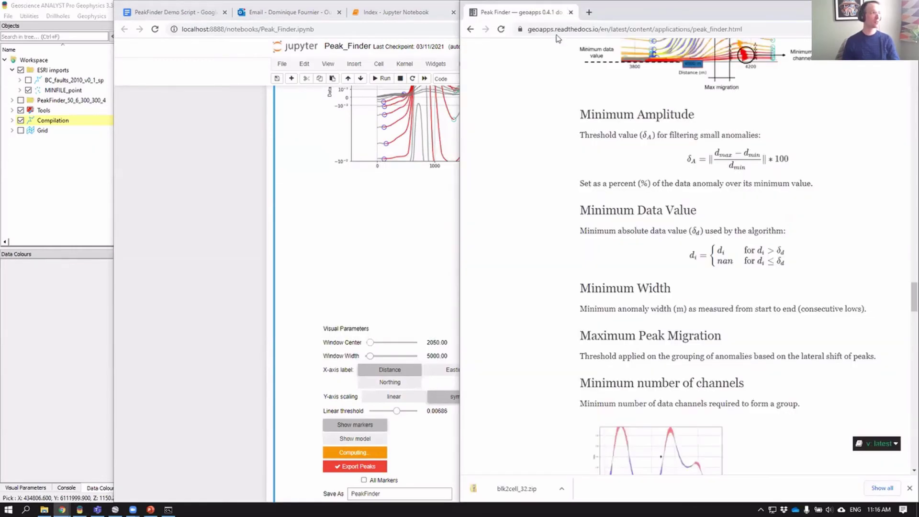
pyautogui.scroll(7, 555, 94)
pyautogui.scroll(20, 564, 106)
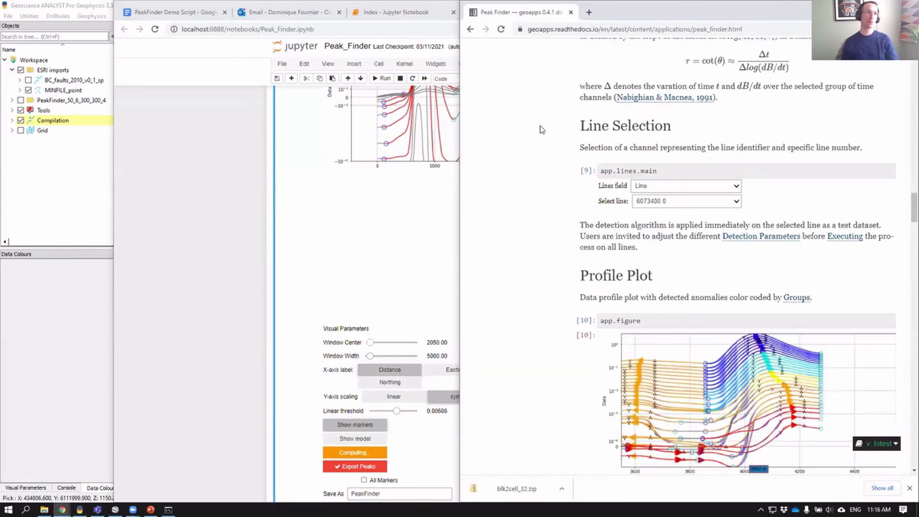
pyautogui.scroll(15, 698, 170)
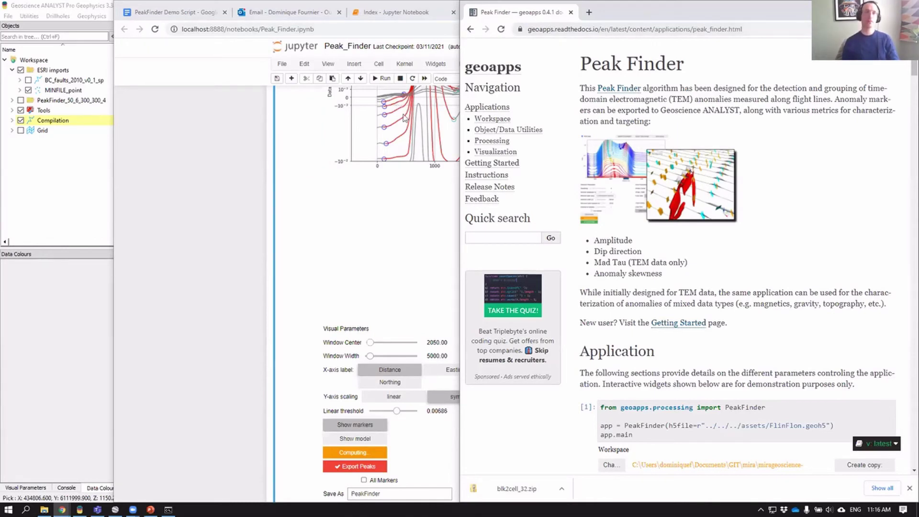
pyautogui.click(476, 164)
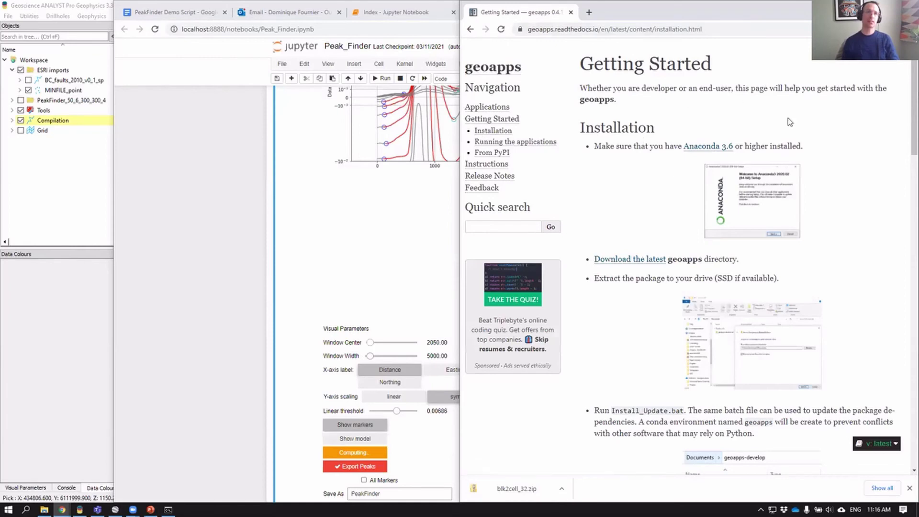
pyautogui.scroll(-2, 789, 110)
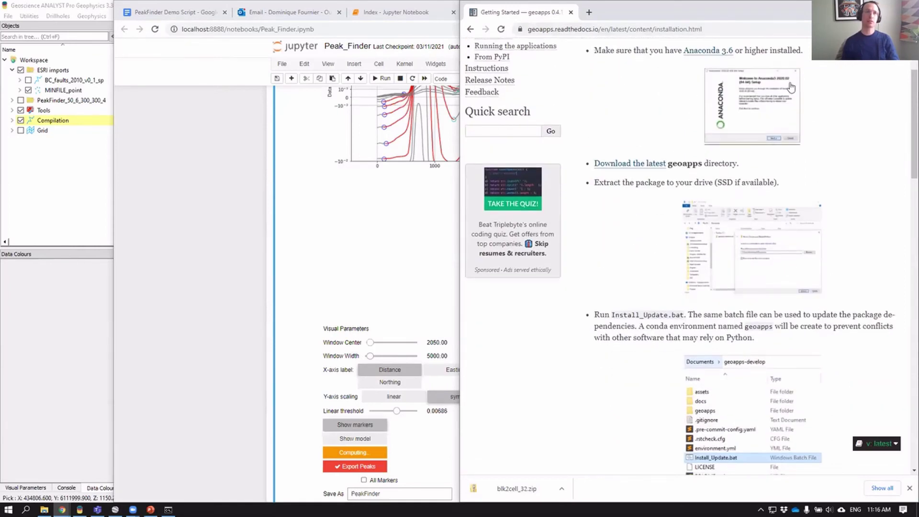
pyautogui.scroll(-2, 758, 344)
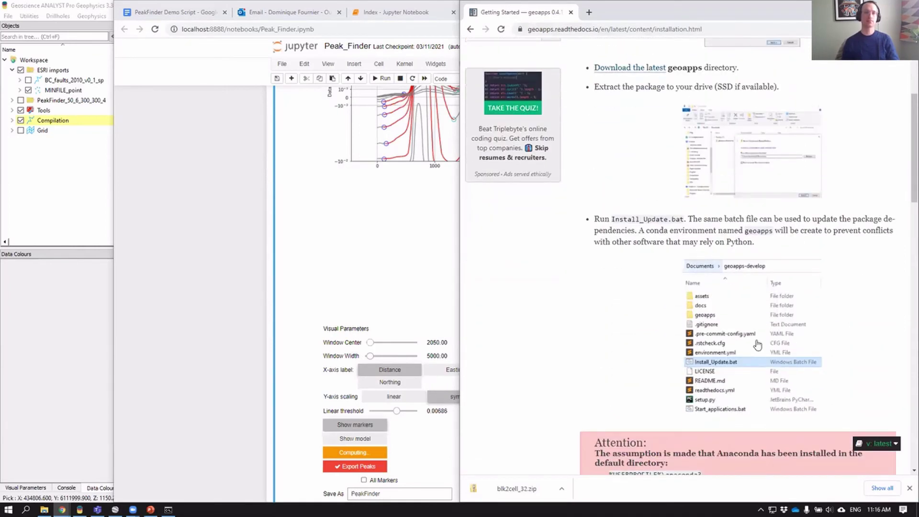
pyautogui.scroll(-2, 747, 341)
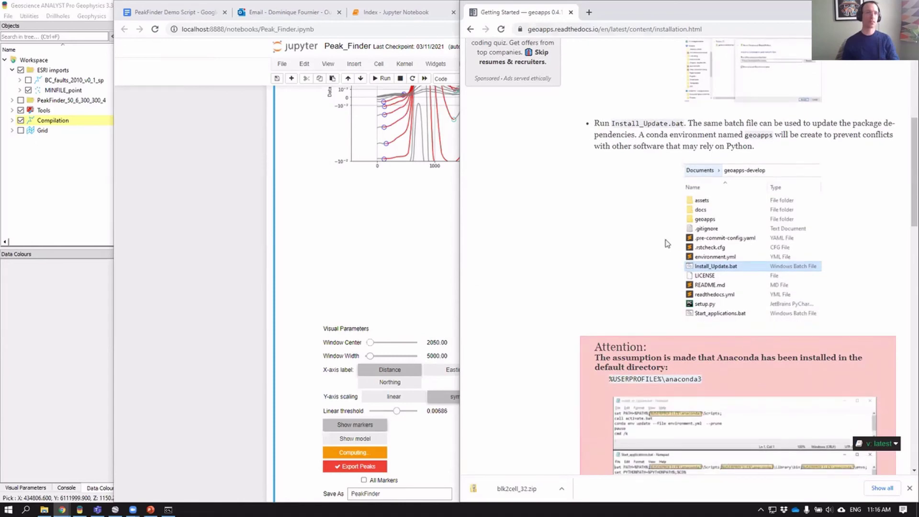
pyautogui.scroll(6, 667, 243)
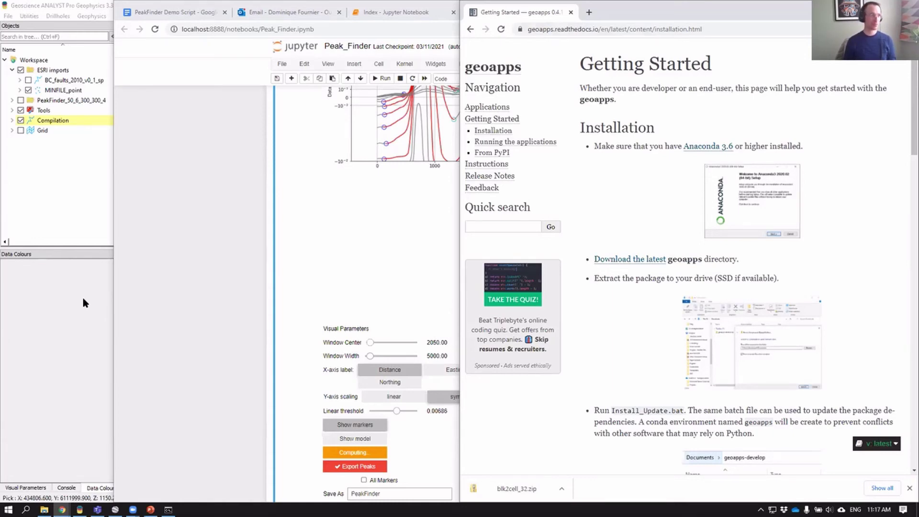
# - Check the data selection, profile plot and peak export options in the Peak Finder notebook, and switch to Geoscience ANALYST
pyautogui.click(189, 309)
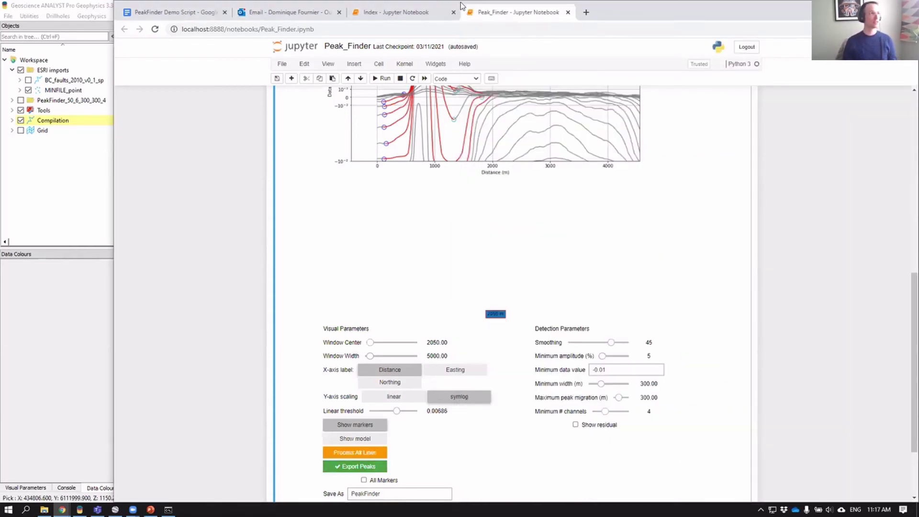
pyautogui.scroll(3, 663, 88)
pyautogui.scroll(2, 741, 145)
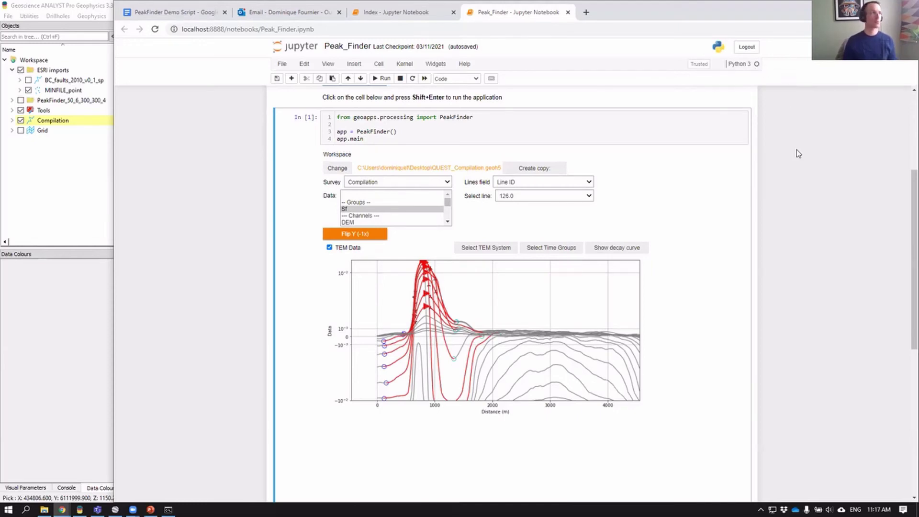
pyautogui.scroll(-8, 797, 149)
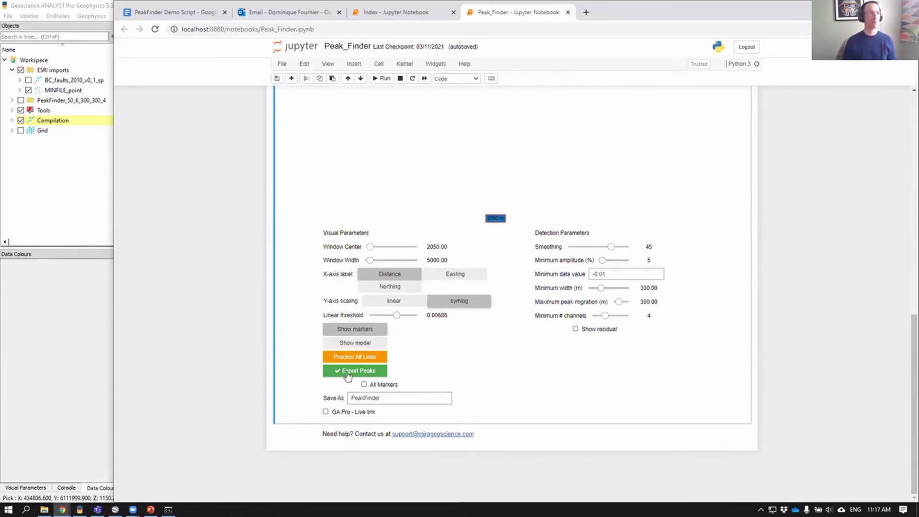
pyautogui.click(59, 201)
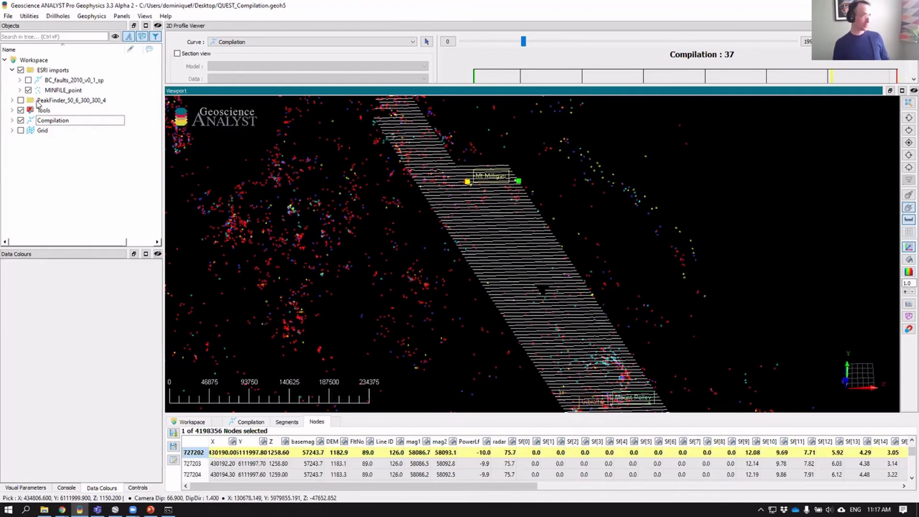
# - Show the PeakFinder_50_6_300_300_4 point markers on the survey lines and bring up the colour table of their time_group data
pyautogui.click(21, 101)
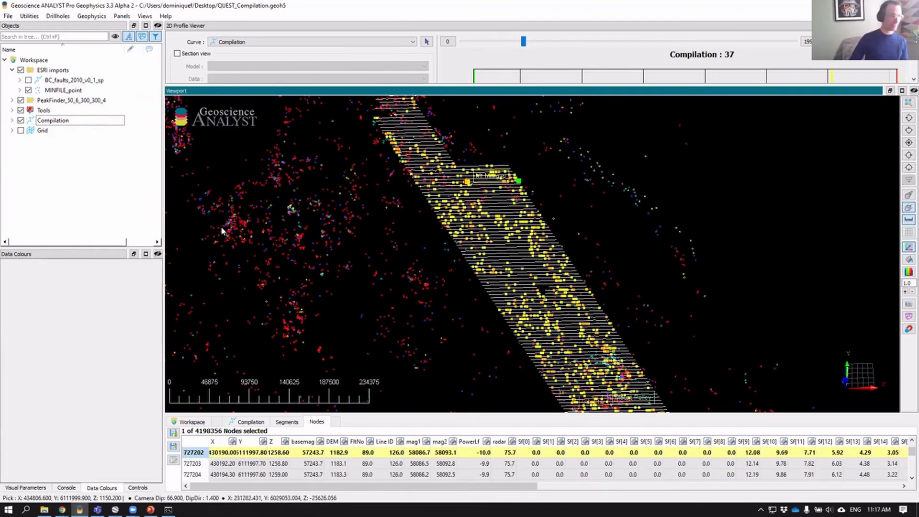
pyautogui.click(12, 100)
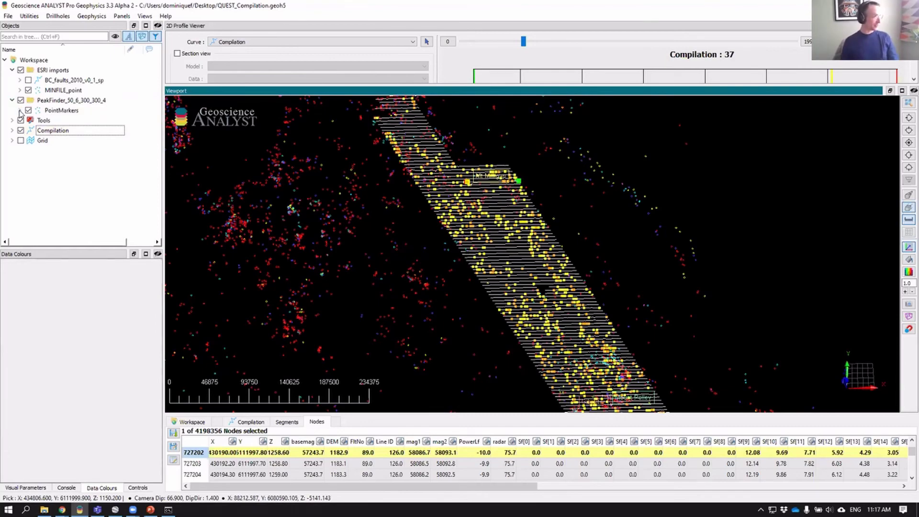
pyautogui.click(20, 110)
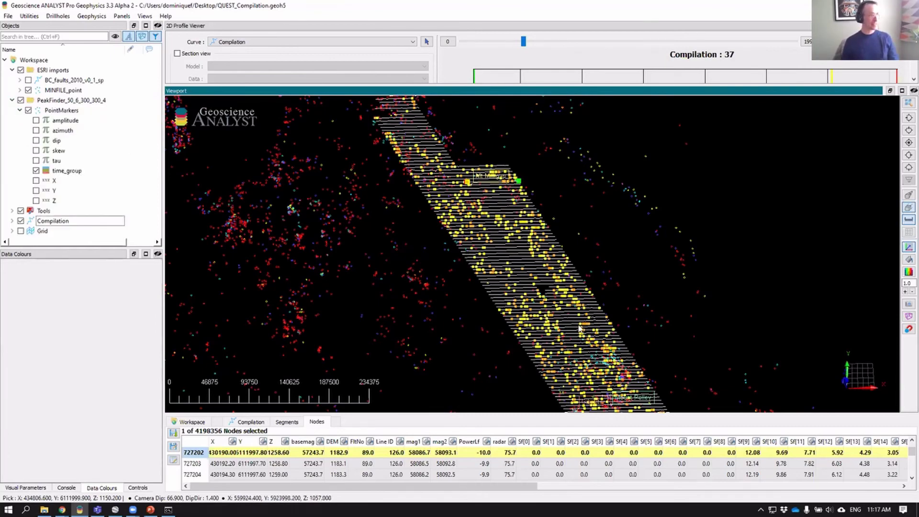
pyautogui.moveTo(513, 307); pyautogui.dragTo(515, 274)
pyautogui.scroll(3, 514, 274)
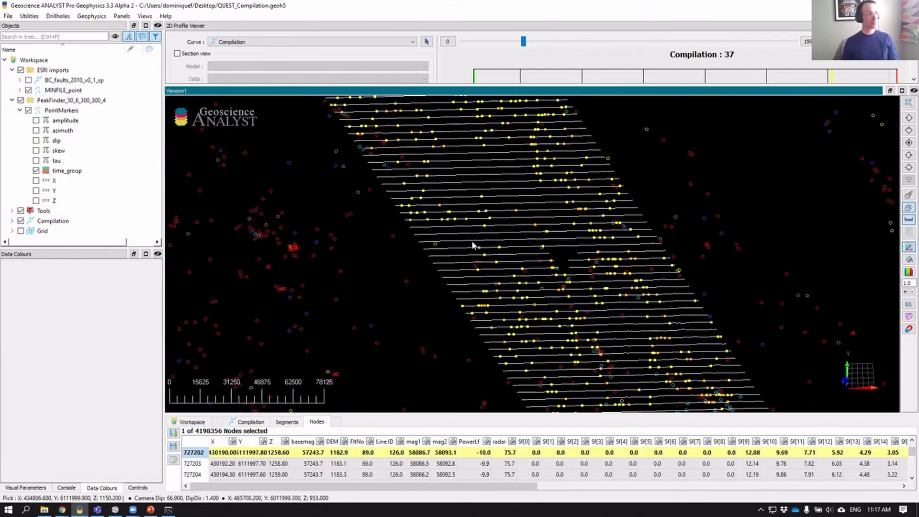
pyautogui.scroll(3, 496, 298)
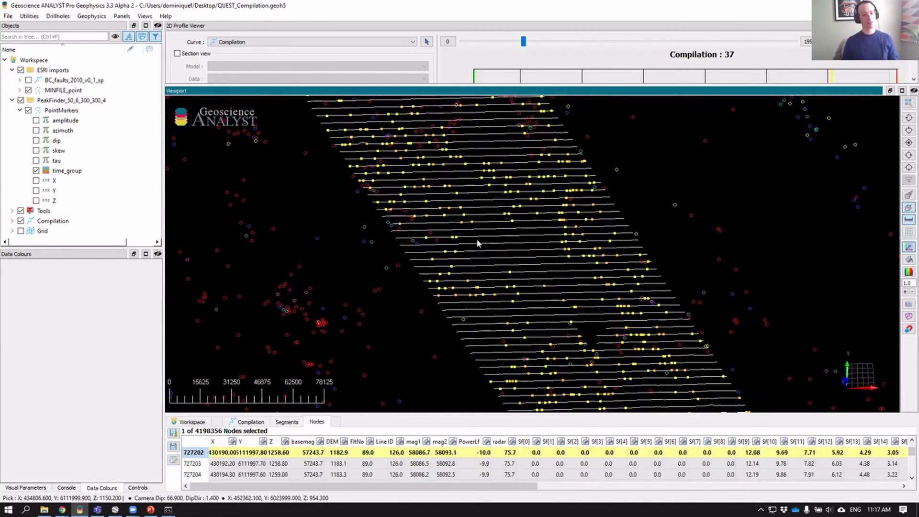
pyautogui.click(66, 171)
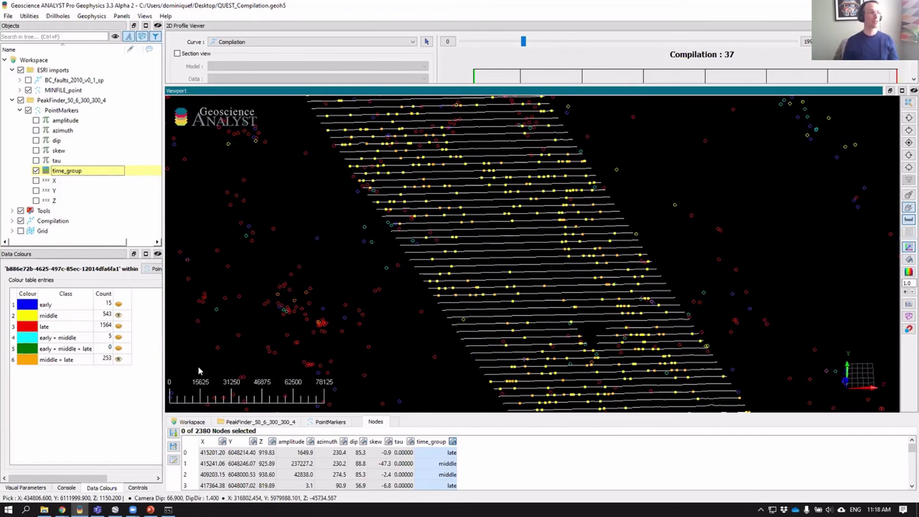
pyautogui.scroll(-3, 479, 315)
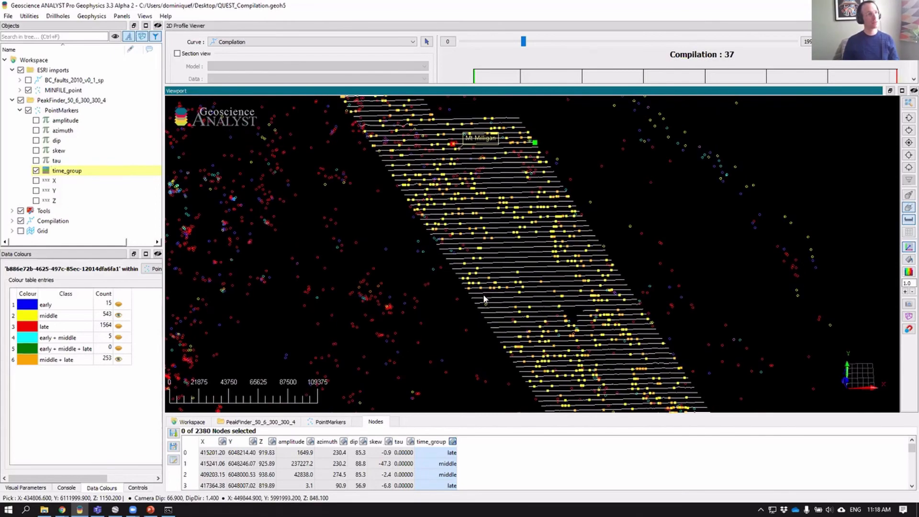
# - Hide the Compilation survey lines, show the Grid beneath the peak markers and set the camera to a plan view
pyautogui.click(22, 222)
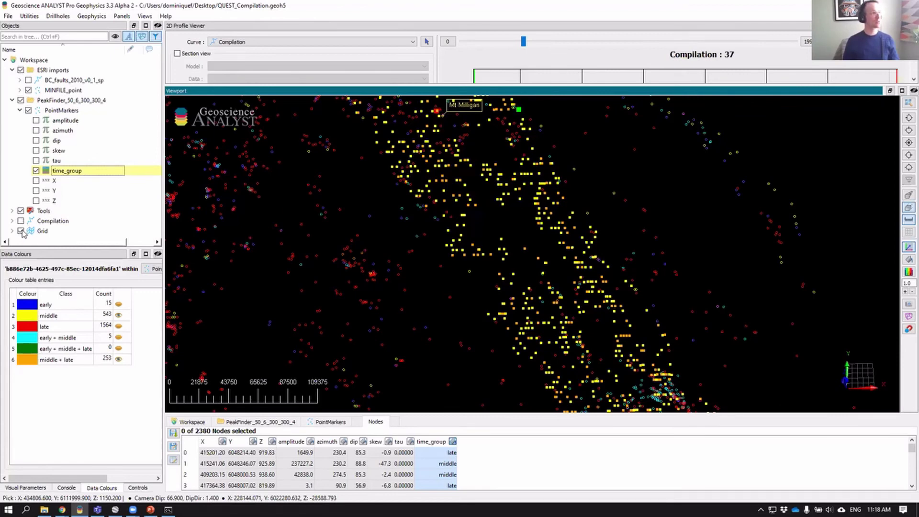
pyautogui.click(21, 231)
pyautogui.scroll(-3, 493, 247)
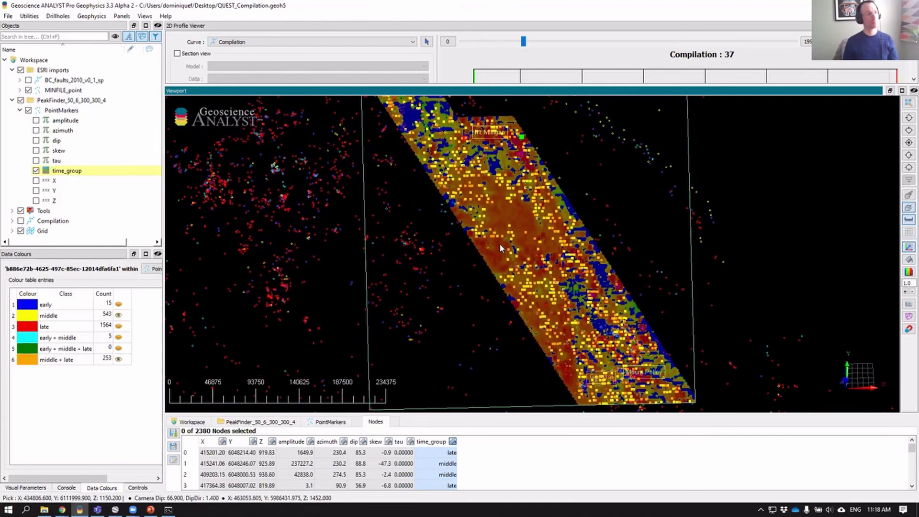
pyautogui.scroll(2, 500, 248)
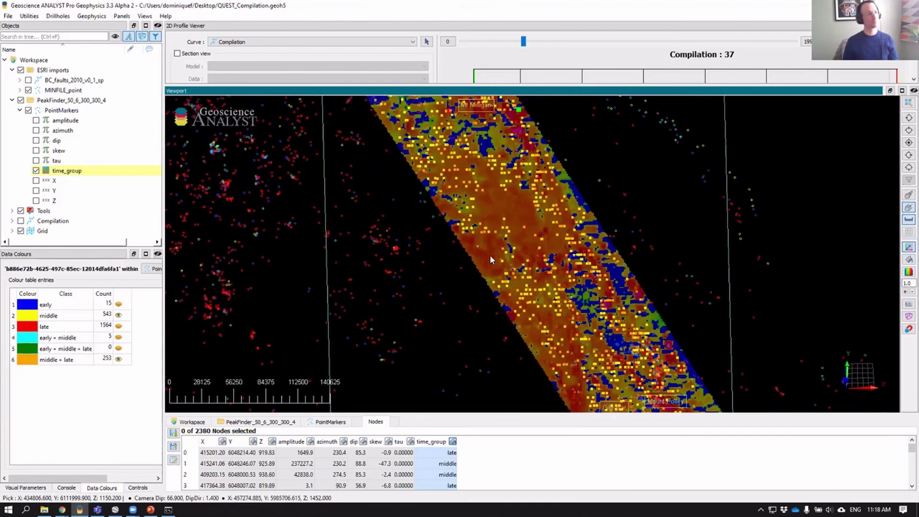
pyautogui.click(907, 144)
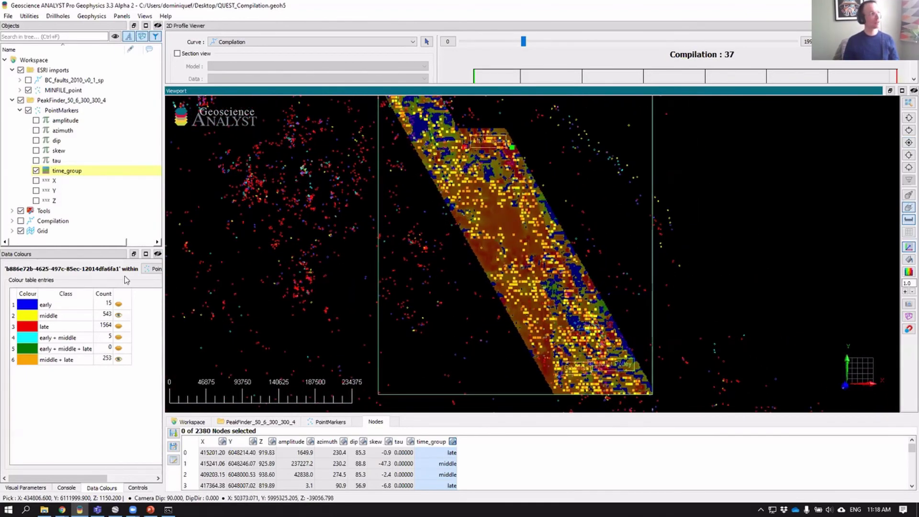
# - Compare the peak markers against the Grid's Sf[15] and Sf[25] channels, ending on Sf[30]
pyautogui.click(12, 232)
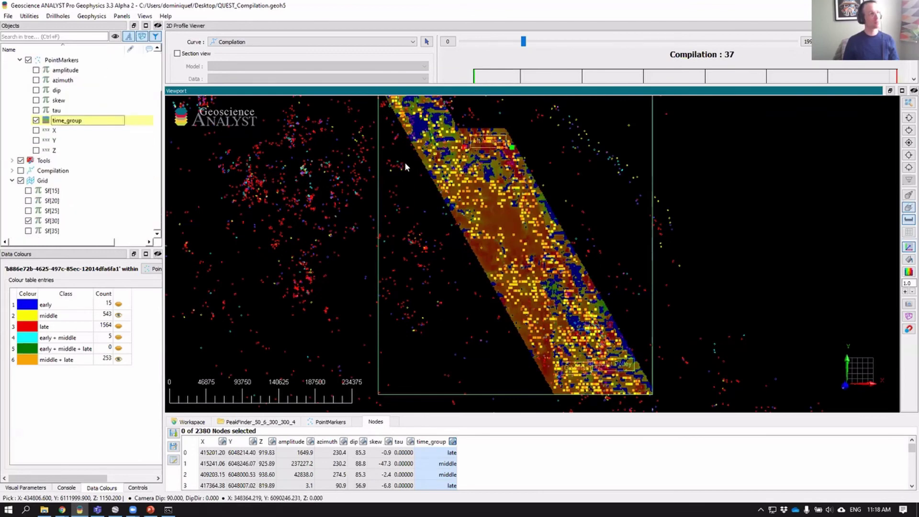
pyautogui.moveTo(404, 162); pyautogui.dragTo(408, 164)
pyautogui.click(28, 191)
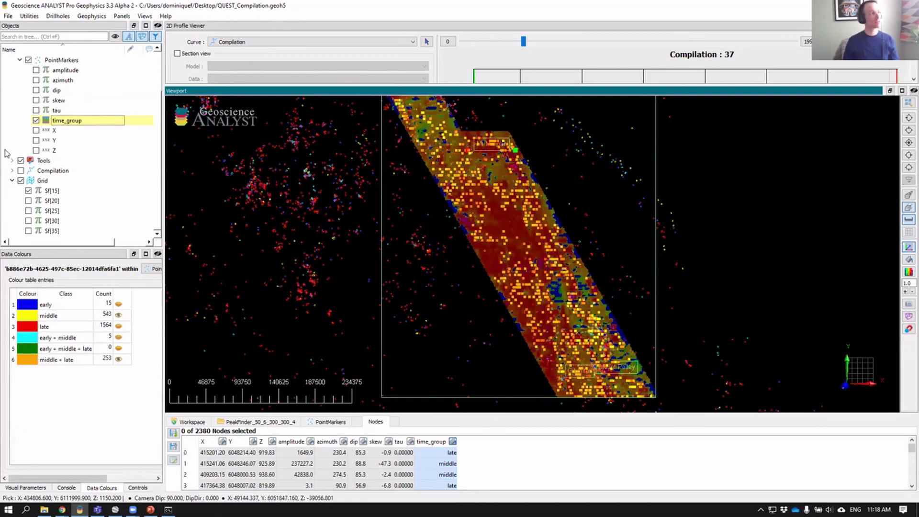
pyautogui.click(28, 211)
pyautogui.click(28, 221)
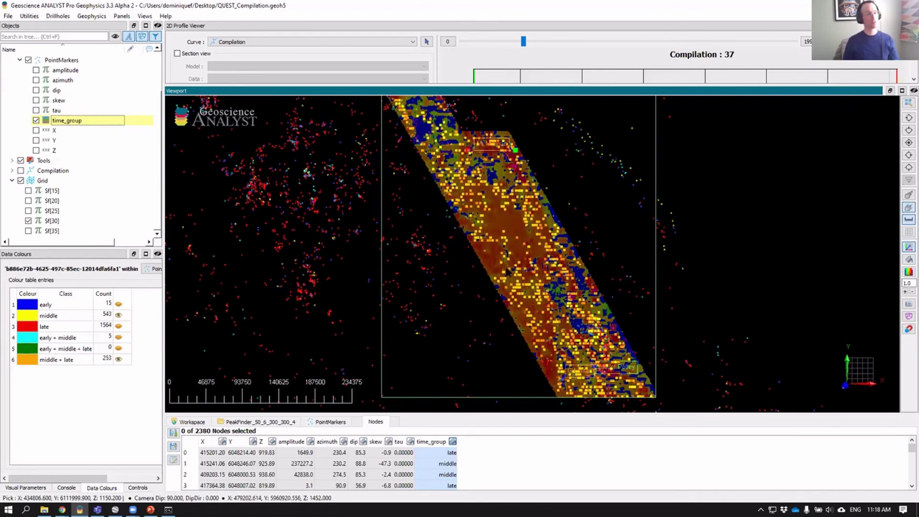
# - Examine how the middle and middle + late markers follow the Sf[30] grid features northward to Mt Milligan
pyautogui.scroll(3, 504, 274)
pyautogui.scroll(2, 521, 291)
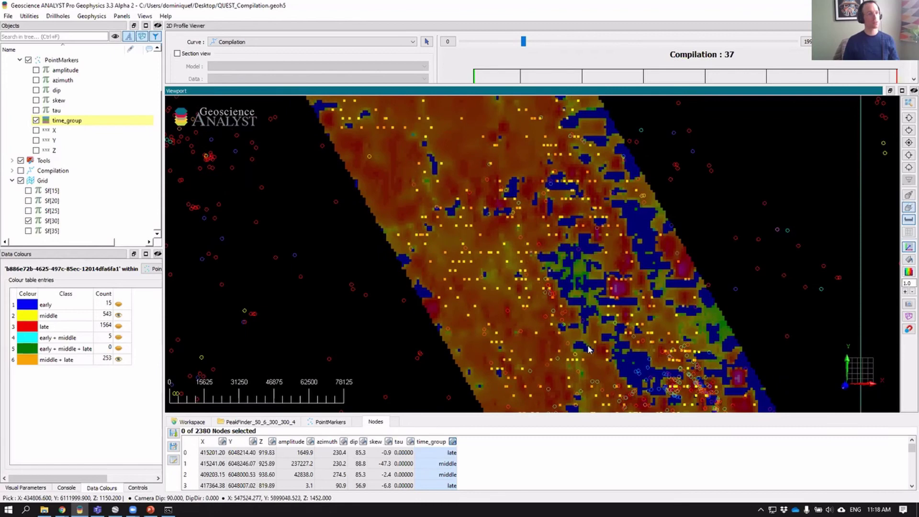
pyautogui.moveTo(589, 350); pyautogui.dragTo(594, 284)
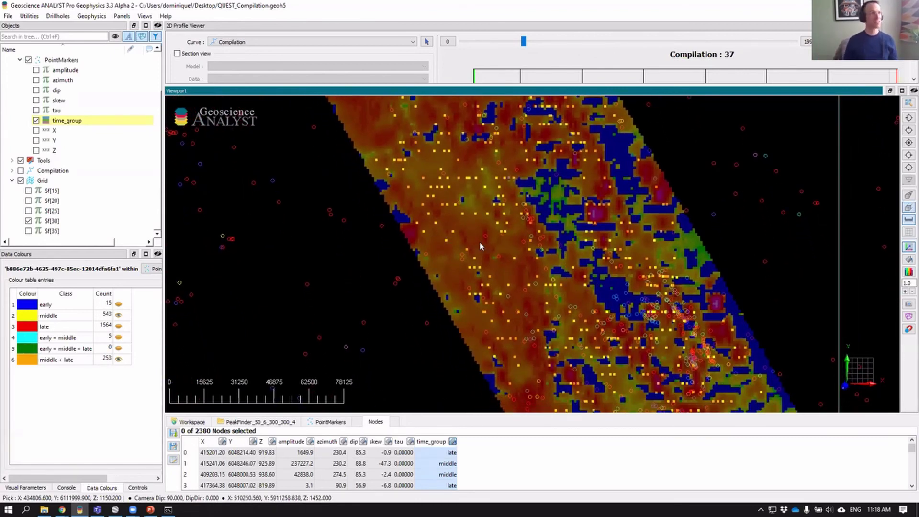
pyautogui.moveTo(422, 209); pyautogui.dragTo(433, 268)
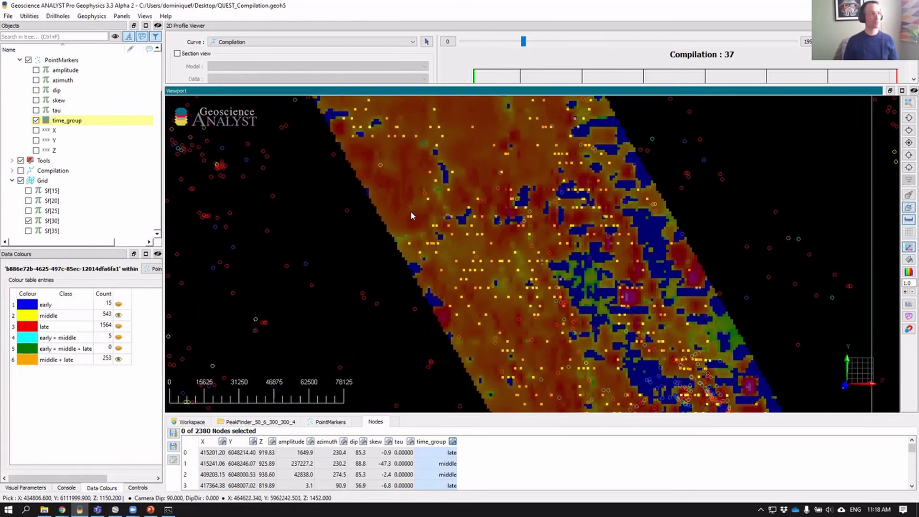
pyautogui.moveTo(410, 211); pyautogui.dragTo(446, 299)
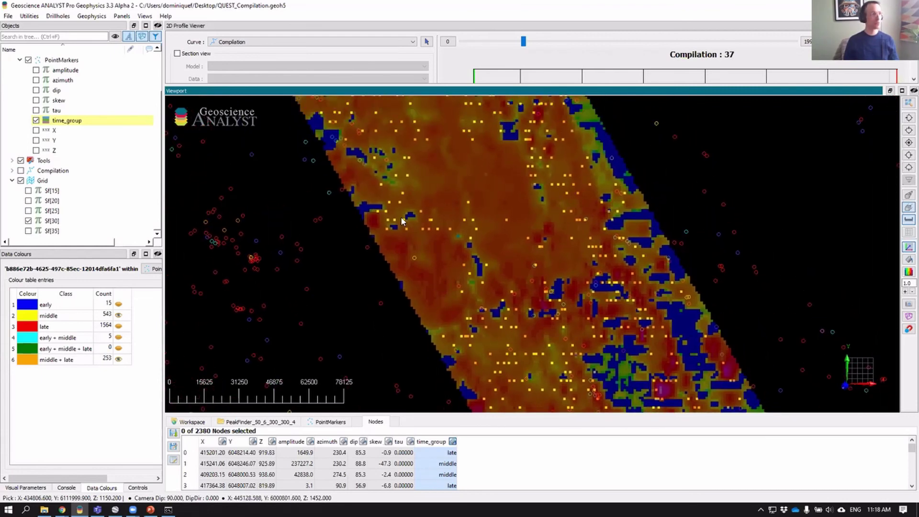
pyautogui.scroll(5, 401, 194)
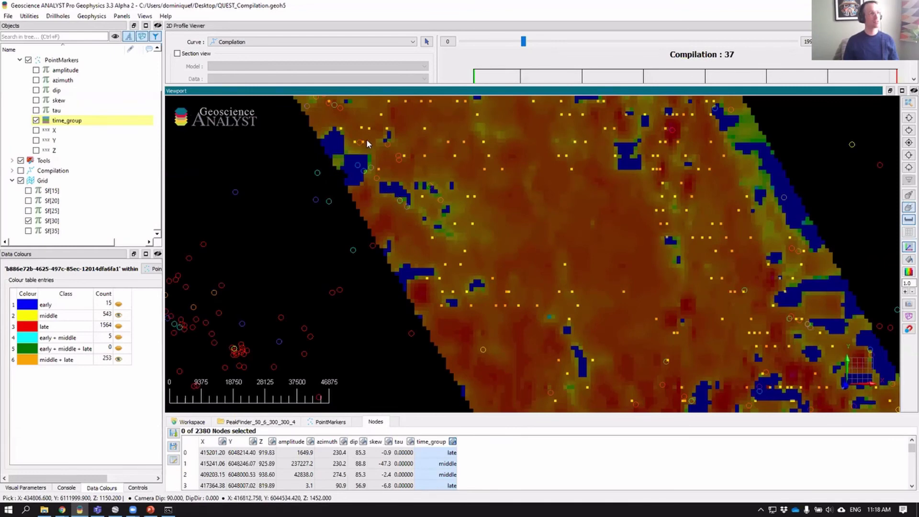
pyautogui.moveTo(367, 141); pyautogui.dragTo(389, 194)
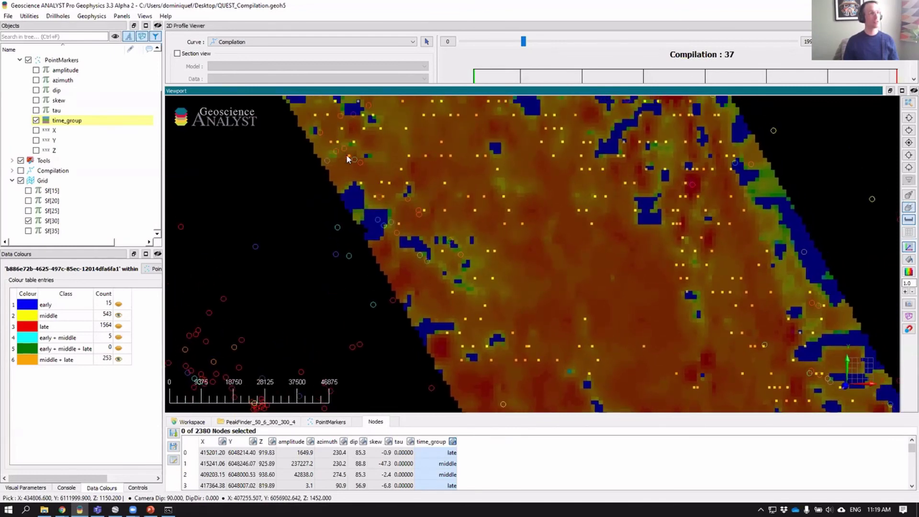
pyautogui.moveTo(346, 154); pyautogui.dragTo(375, 156)
pyautogui.moveTo(486, 171); pyautogui.dragTo(521, 281)
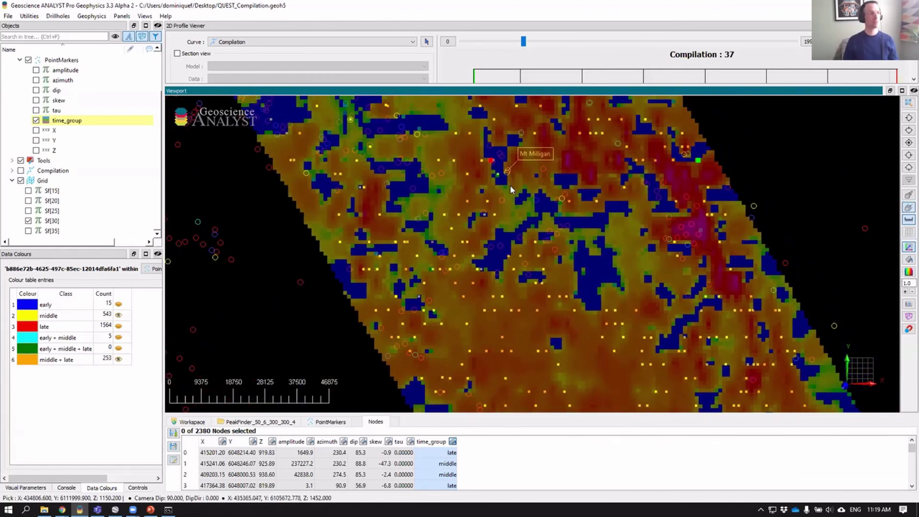
pyautogui.scroll(-5, 503, 158)
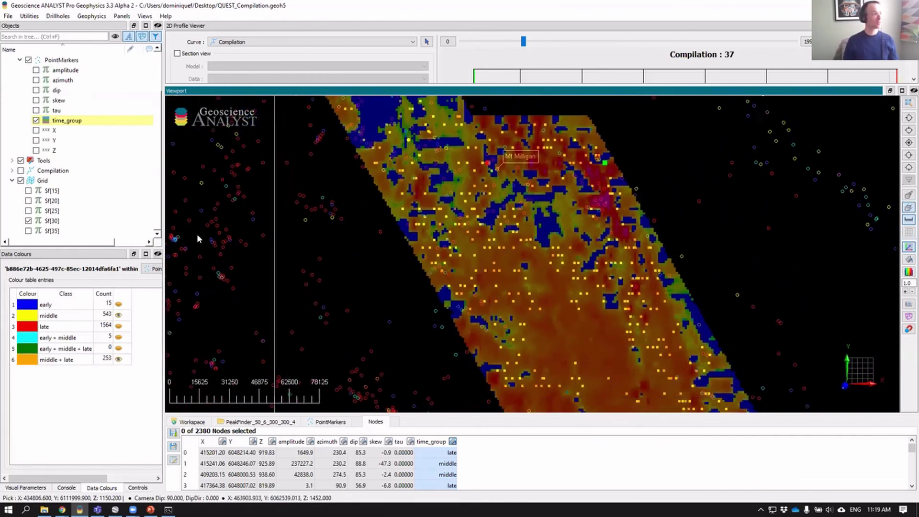
# - Hide the Grid and overlay the BC_faults_2010_v0_1_sp faults on the peak markers to compare their trends
pyautogui.click(21, 181)
pyautogui.click(20, 181)
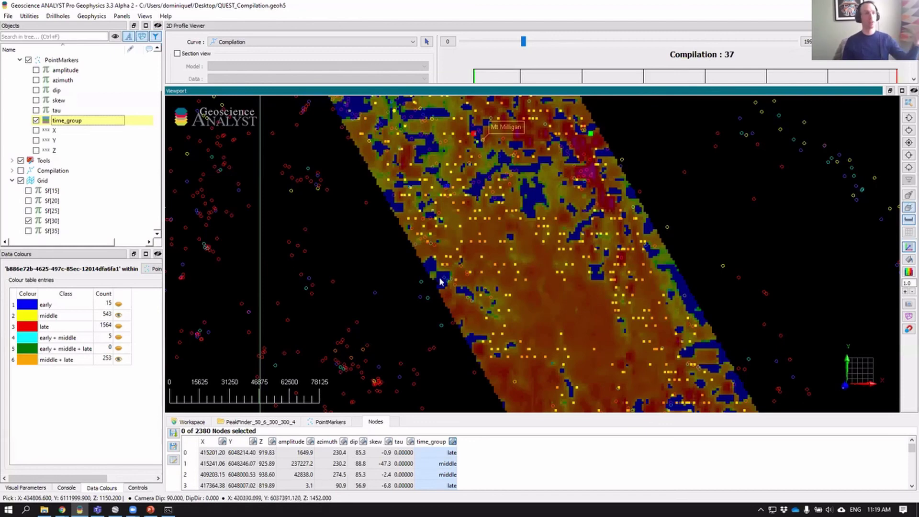
pyautogui.click(21, 181)
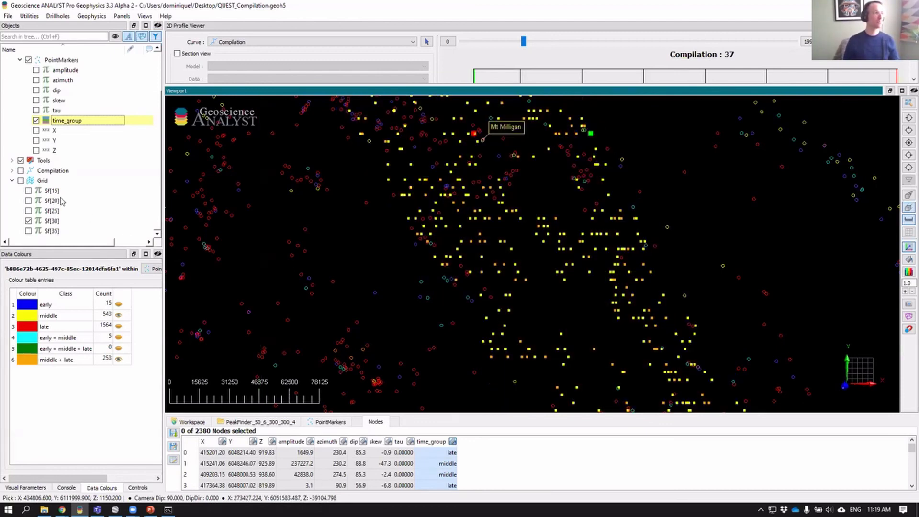
pyautogui.scroll(2, 21, 85)
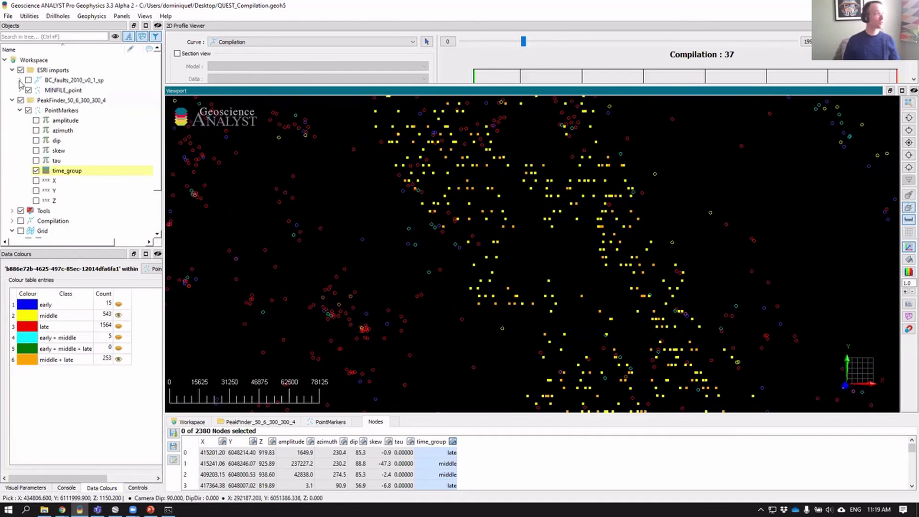
pyautogui.click(28, 80)
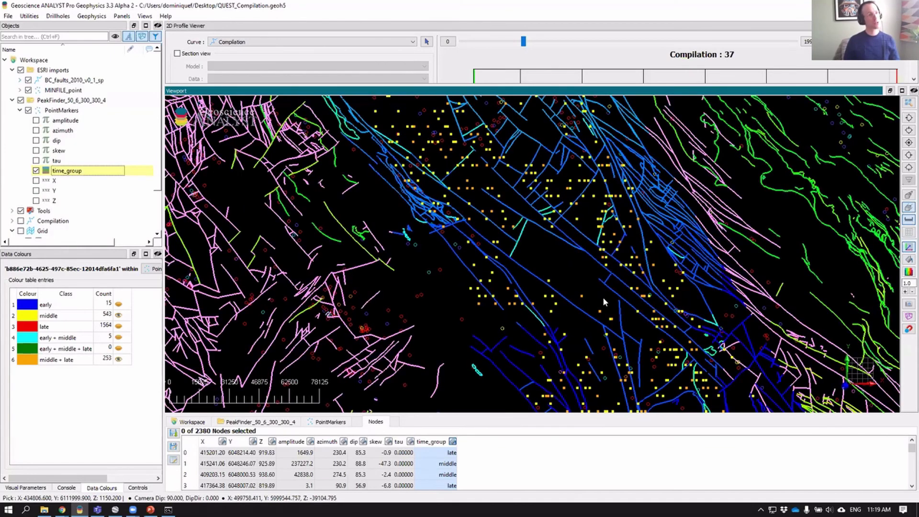
pyautogui.scroll(-3, 518, 270)
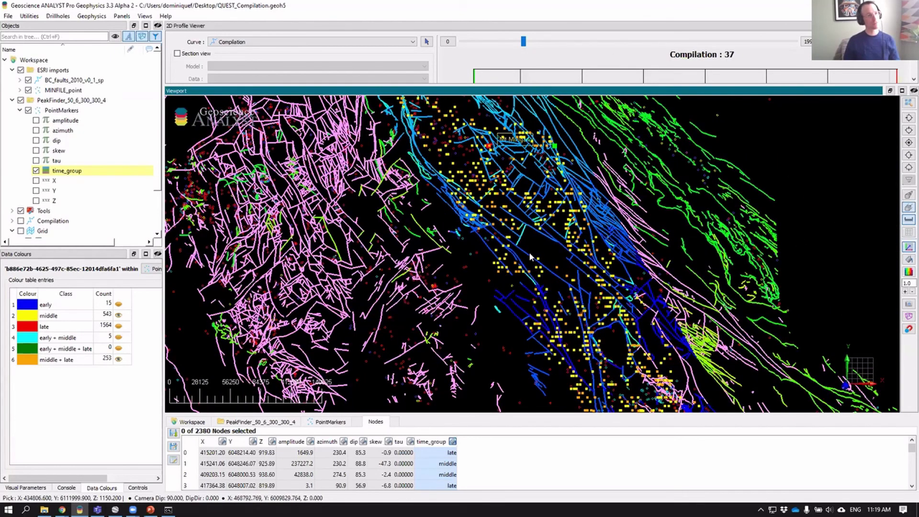
pyautogui.scroll(4, 530, 257)
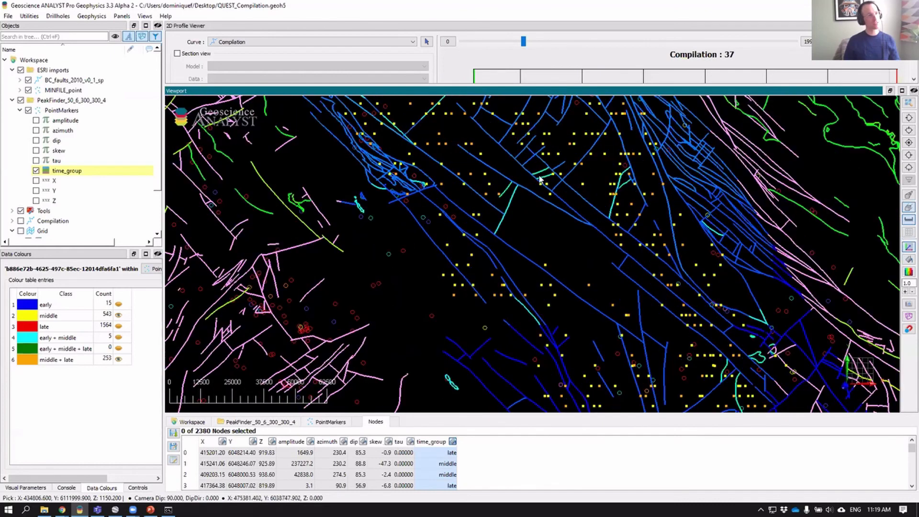
pyautogui.moveTo(539, 179); pyautogui.dragTo(497, 250)
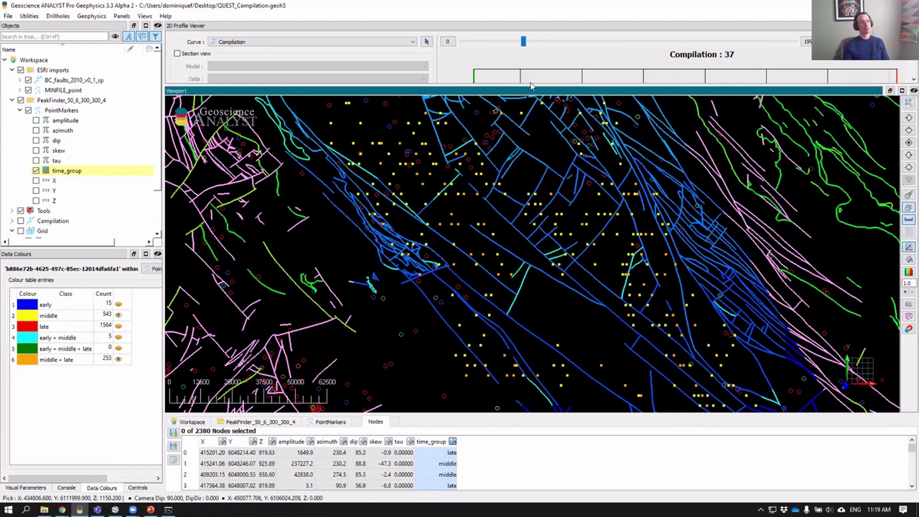
# - Enlarge the 2D profile plot and show the decay curve for the node at the highest peak of Compilation line 37
pyautogui.moveTo(529, 82); pyautogui.dragTo(559, 242)
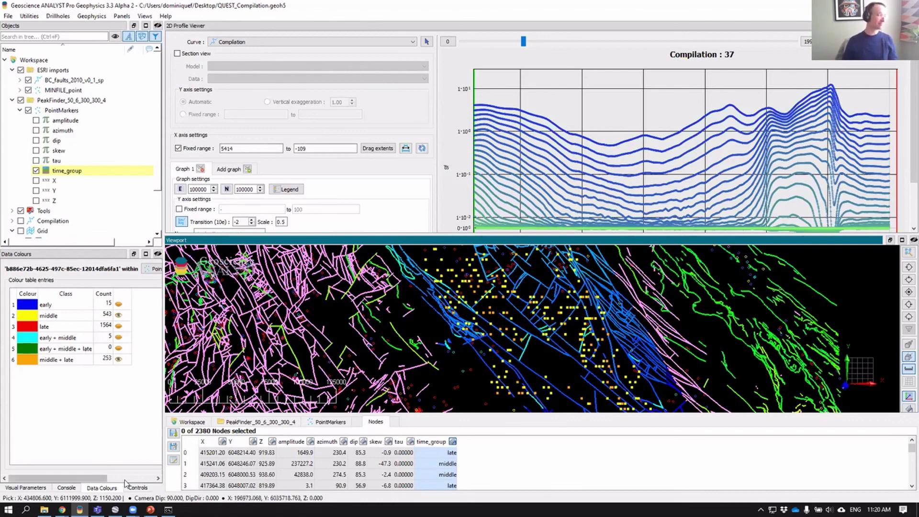
pyautogui.click(62, 509)
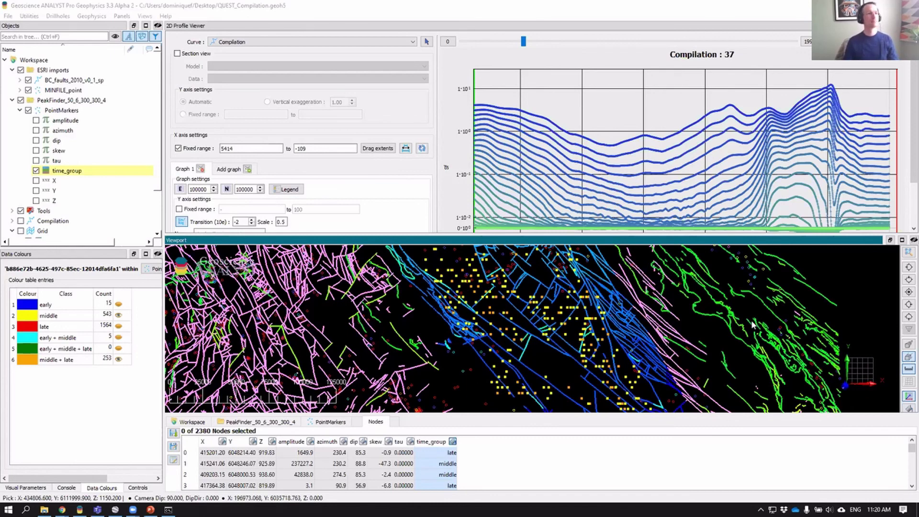
pyautogui.scroll(-5, 735, 336)
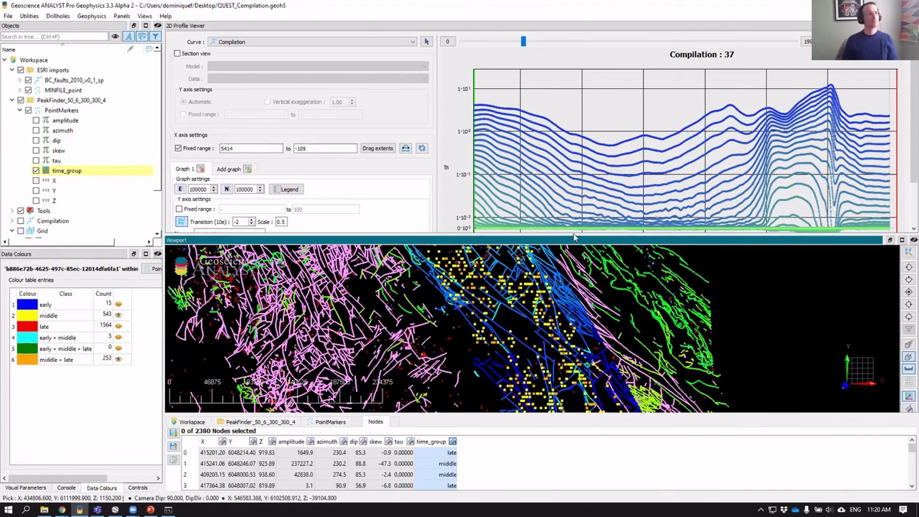
pyautogui.click(121, 15)
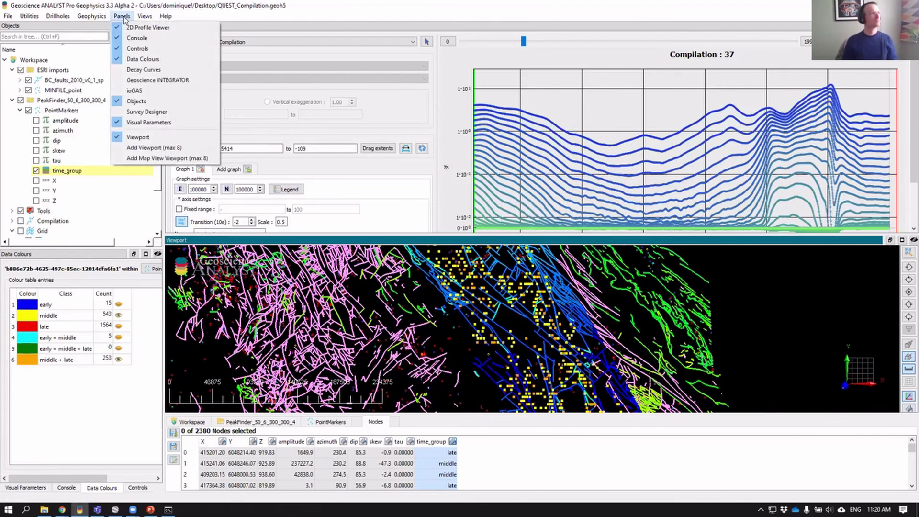
pyautogui.click(130, 71)
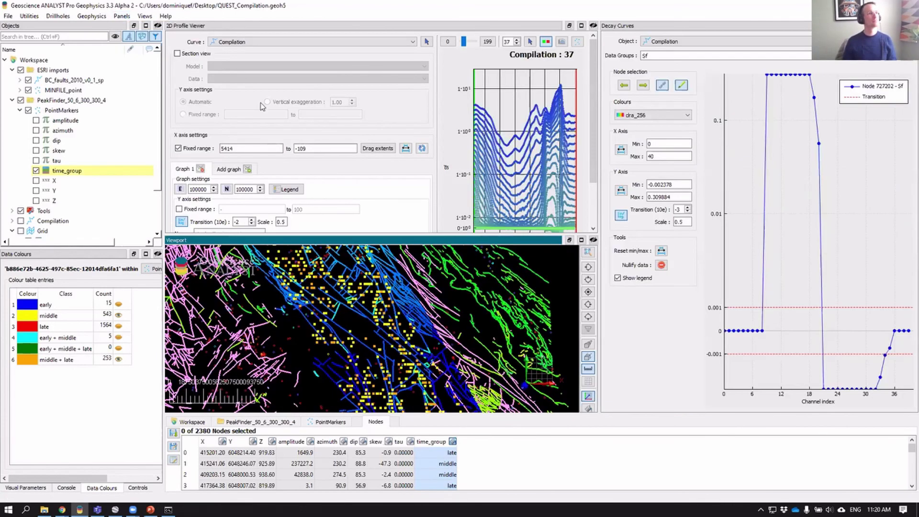
pyautogui.click(560, 194)
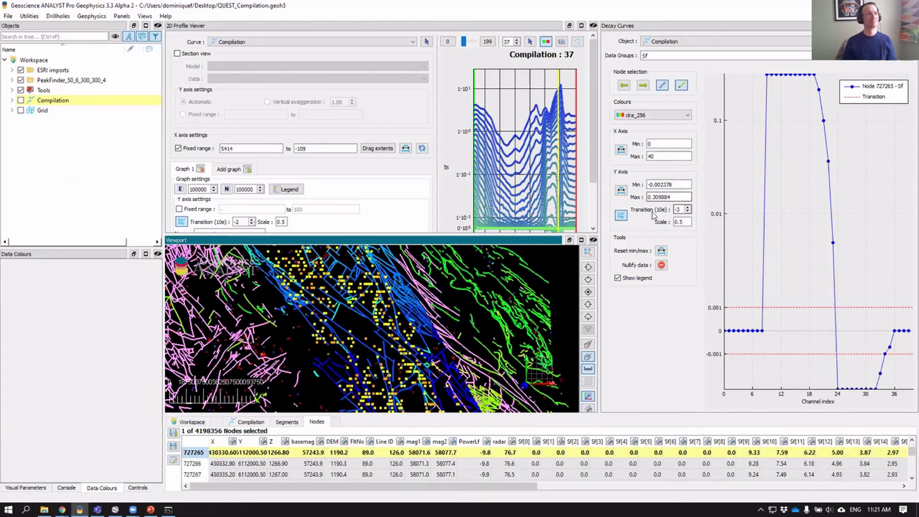
# - Set the decay curve's Y axis range to a minimum of -2 and a maximum of 10
pyautogui.click(621, 215)
pyautogui.click(621, 216)
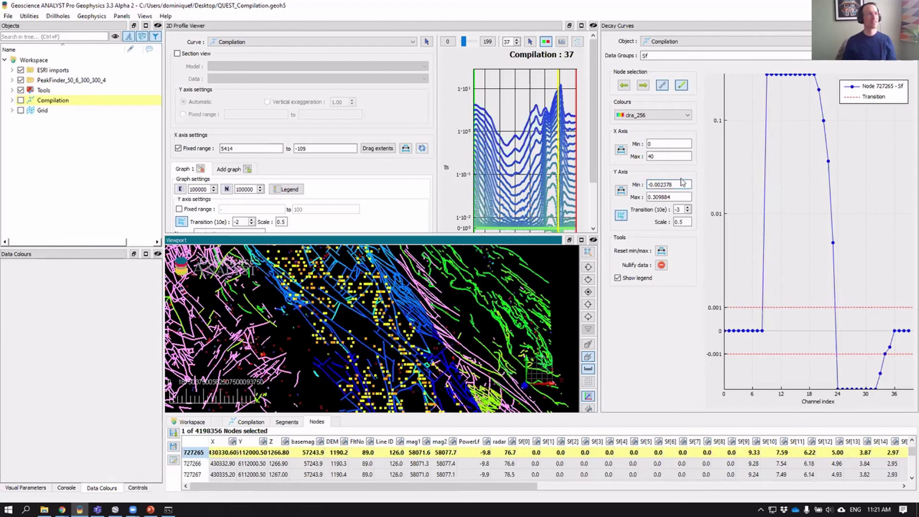
pyautogui.moveTo(673, 184); pyautogui.dragTo(657, 185)
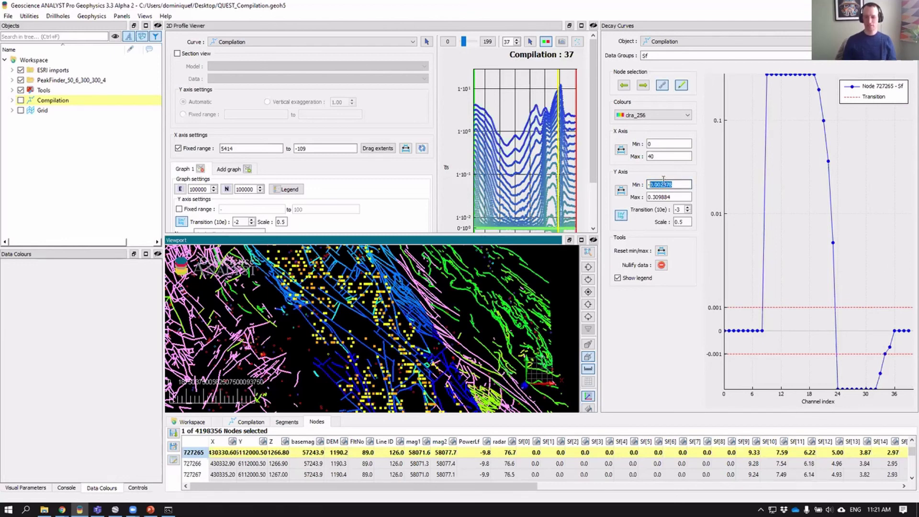
pyautogui.write('2')
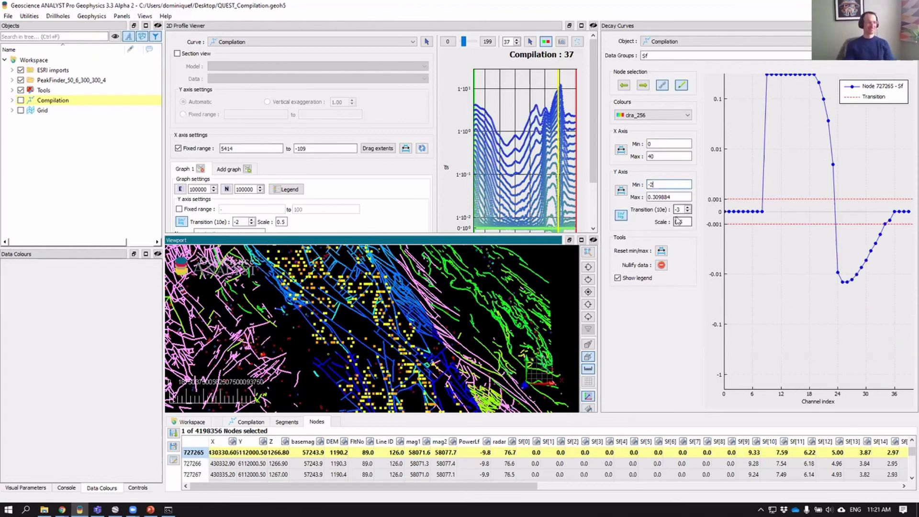
pyautogui.press('Tab')
pyautogui.write('10')
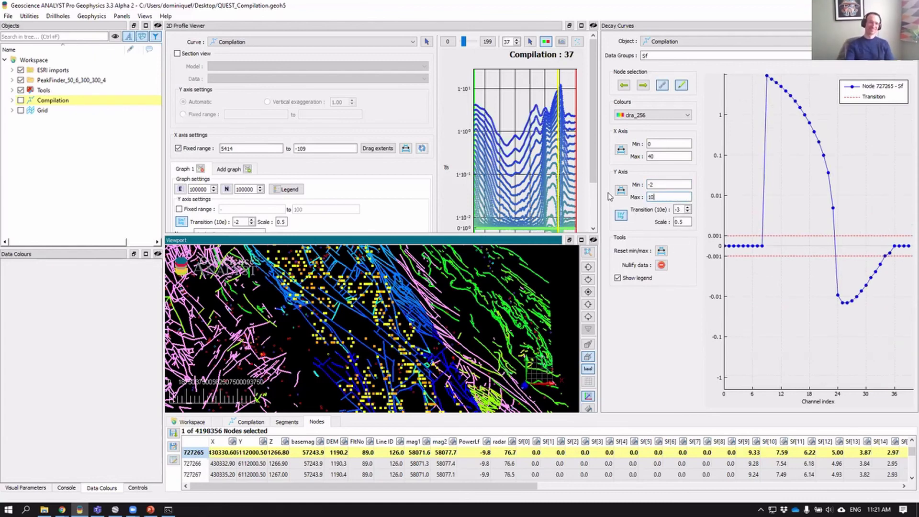